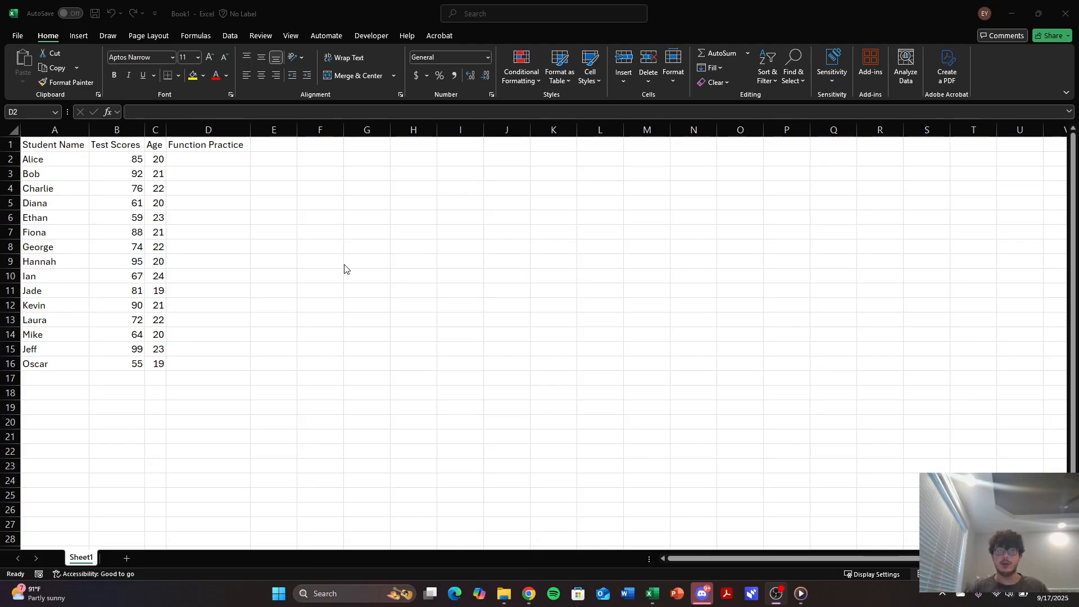
left_click(222, 163)
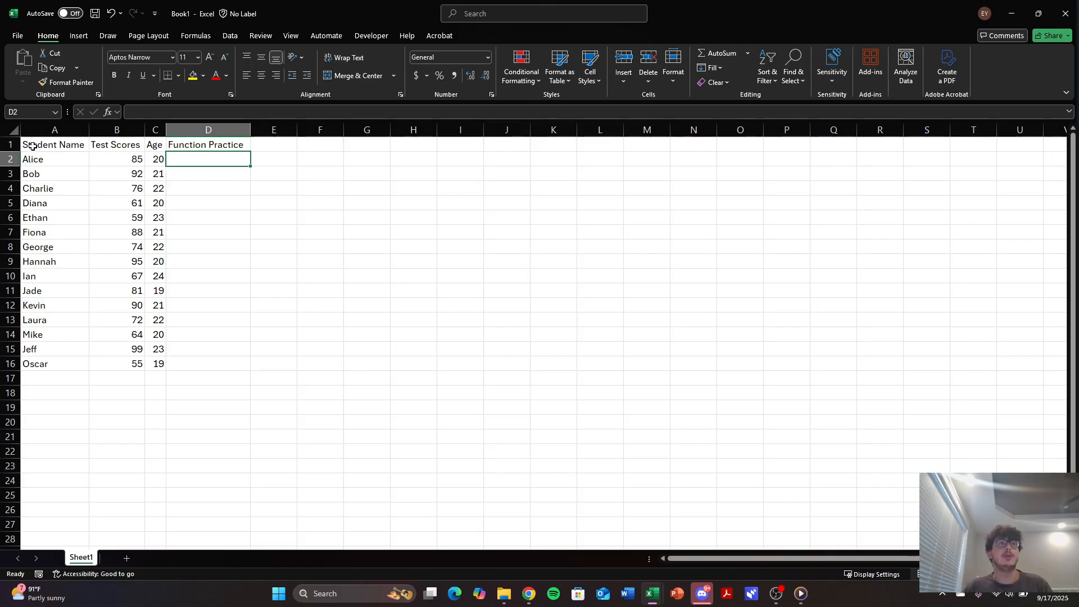
left_click_drag(33, 146, 203, 364)
left_click(119, 192)
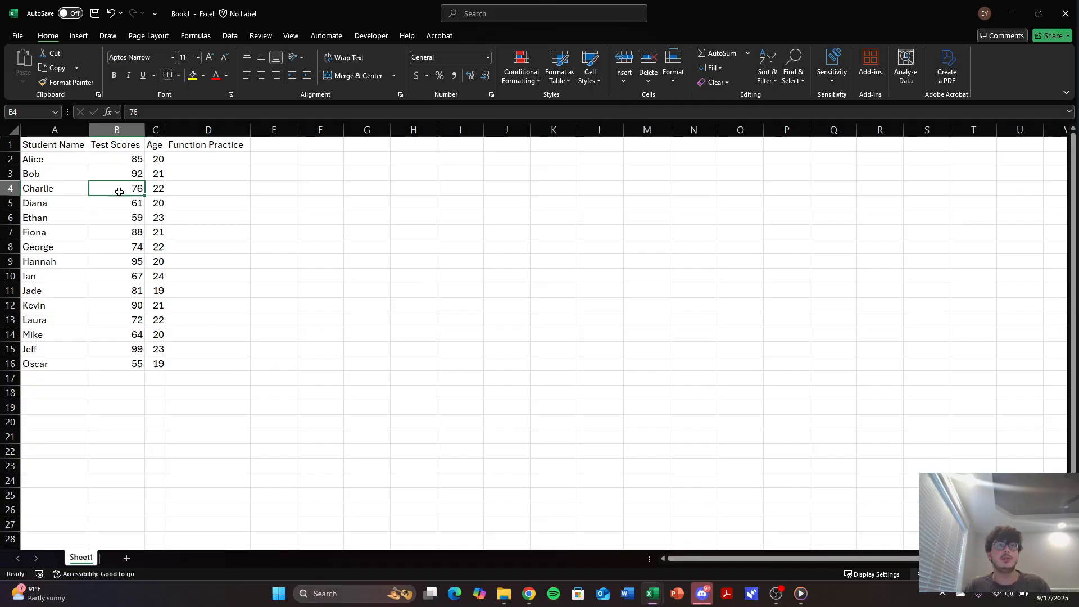
left_click(212, 145)
left_click_drag(214, 144, 221, 360)
In cell D2, calculate the average of the test scores in B2:B16 with the AVERAGE function.
left_click(192, 163)
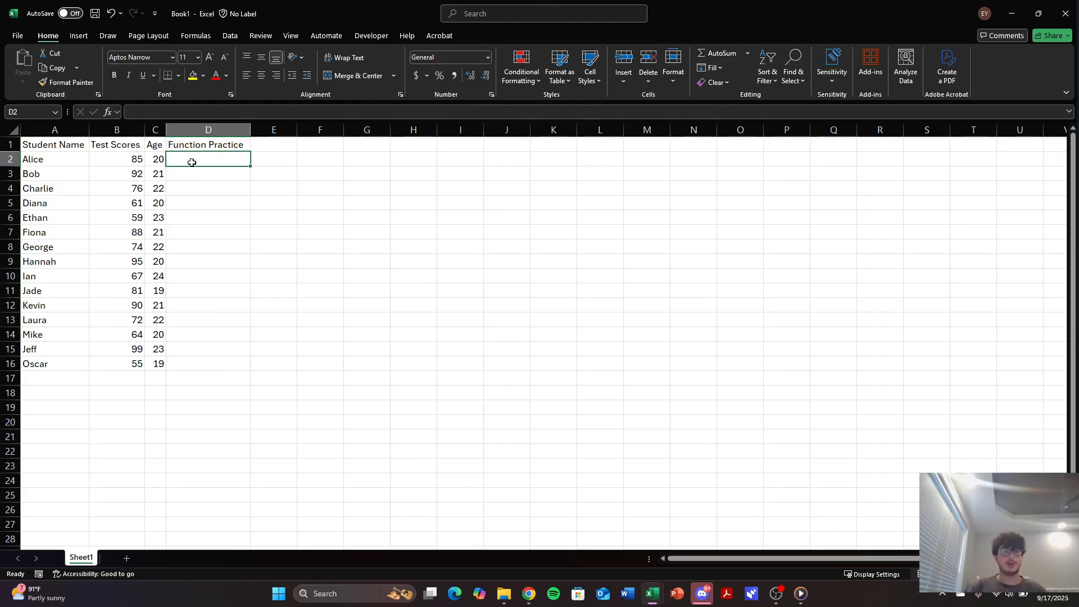
type("=")
key("BackSpace")
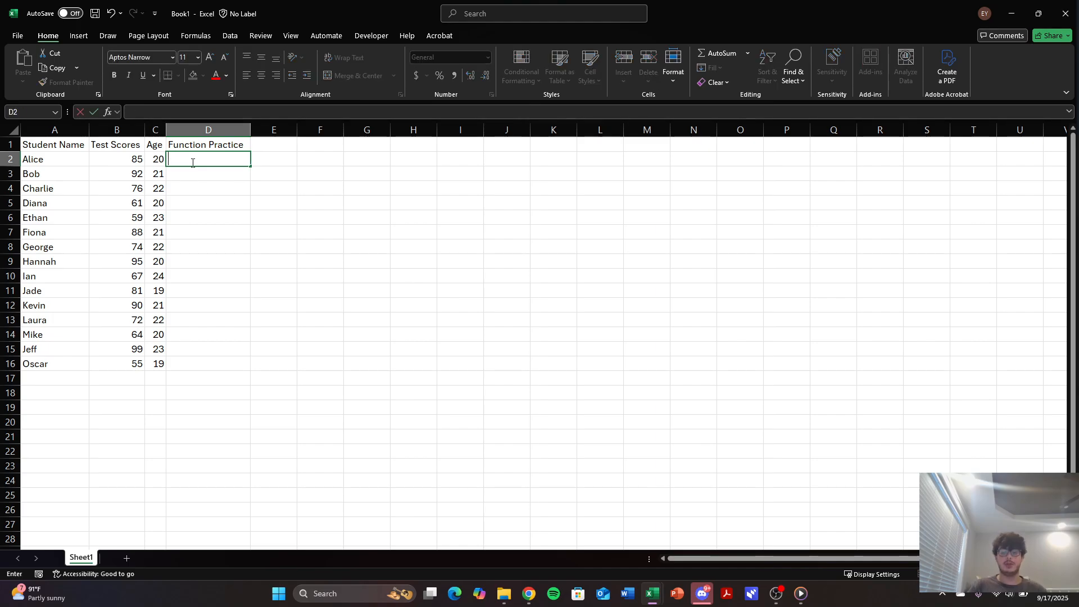
type("=")
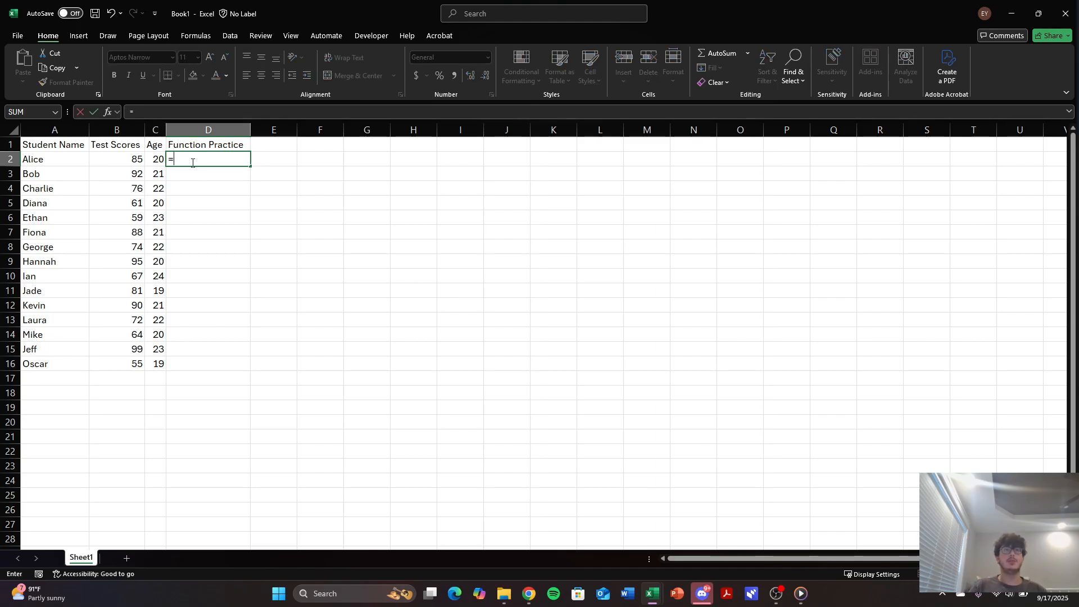
type("averag")
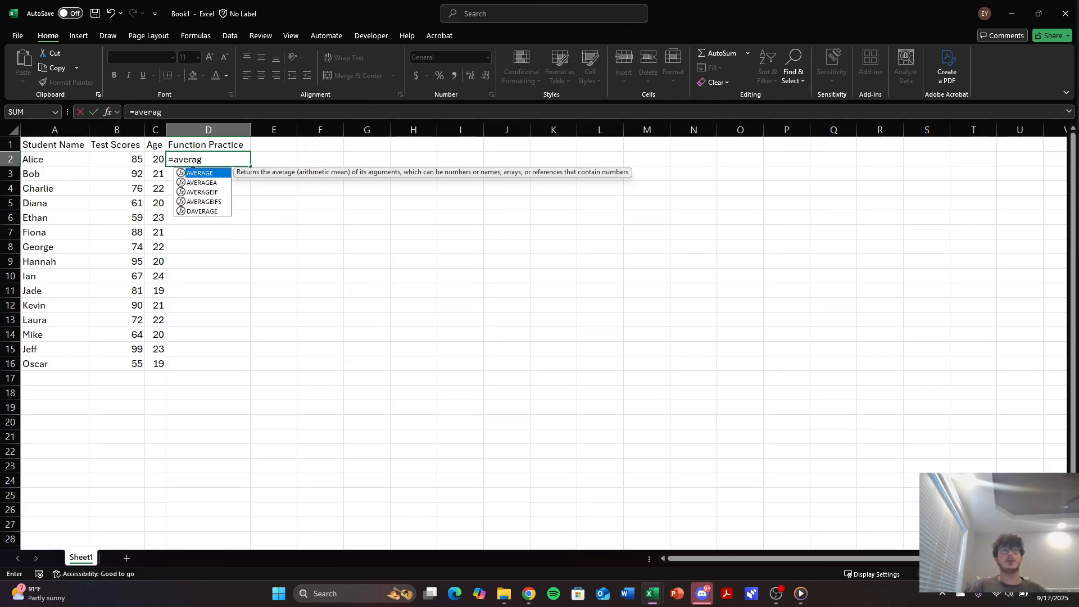
type("e(")
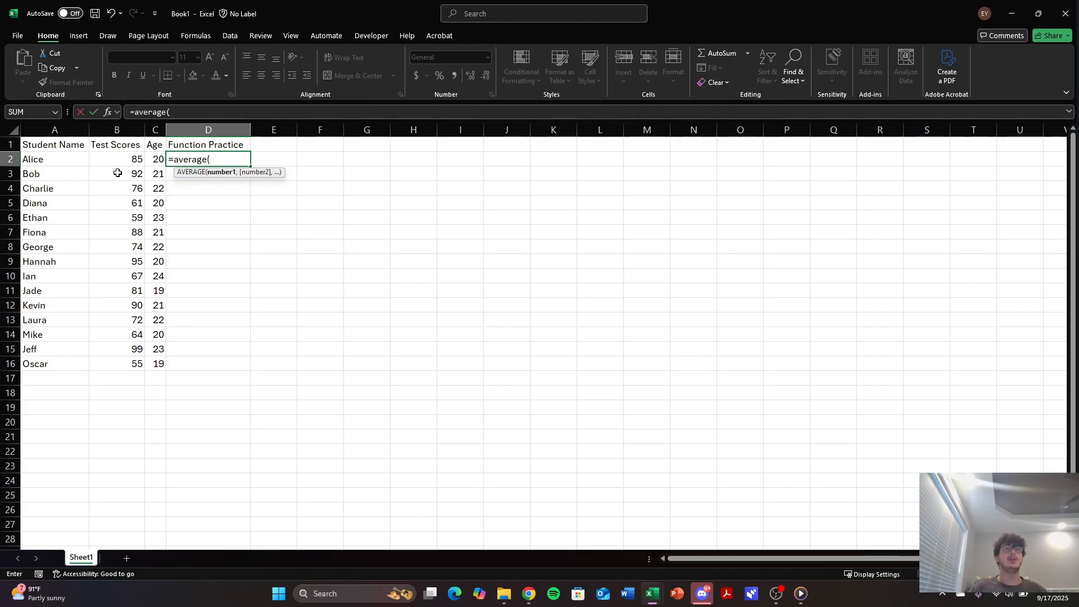
left_click_drag(121, 163, 137, 365)
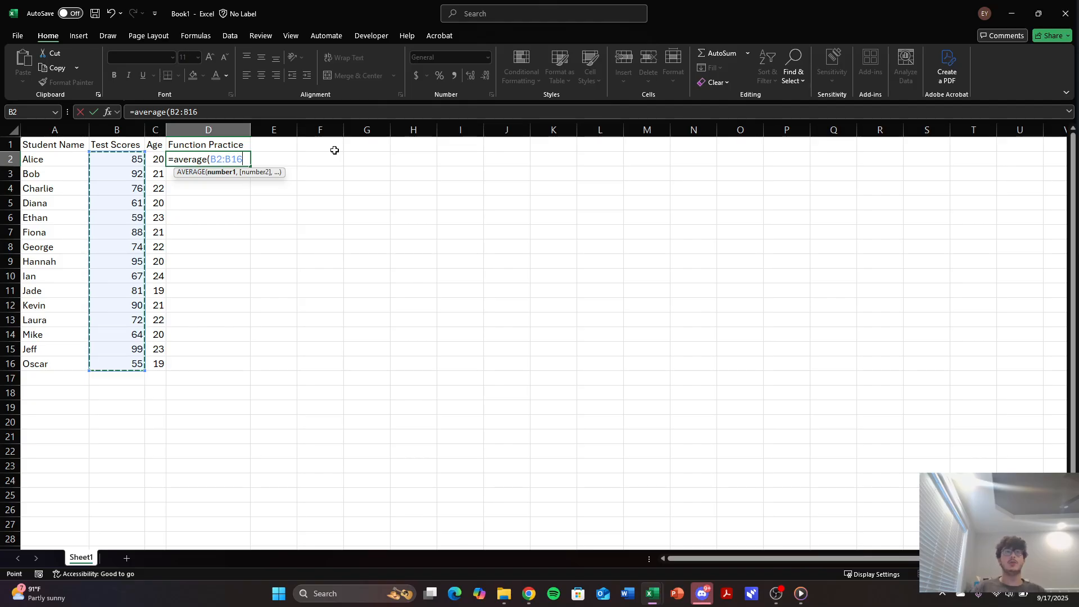
key("Return")
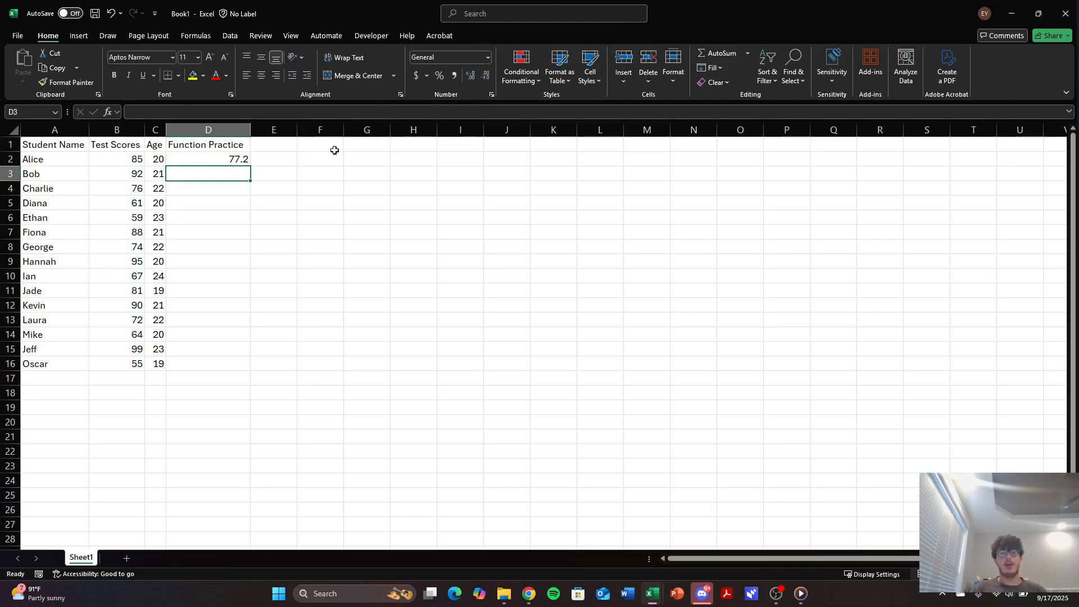
In cell D3, total the test scores in B2:B16 with the SUM function.
type("=")
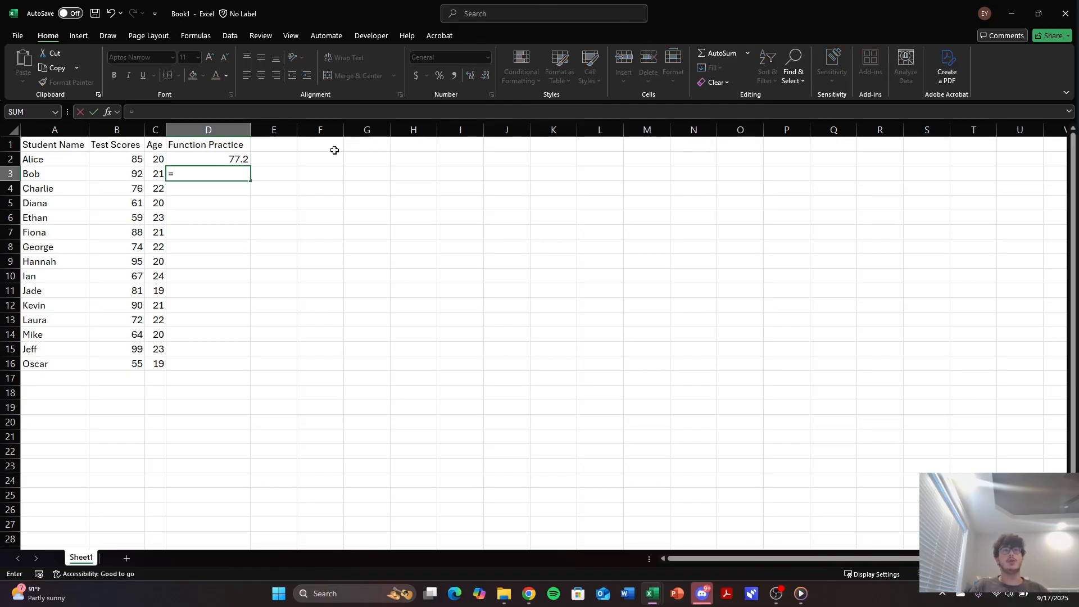
type("su")
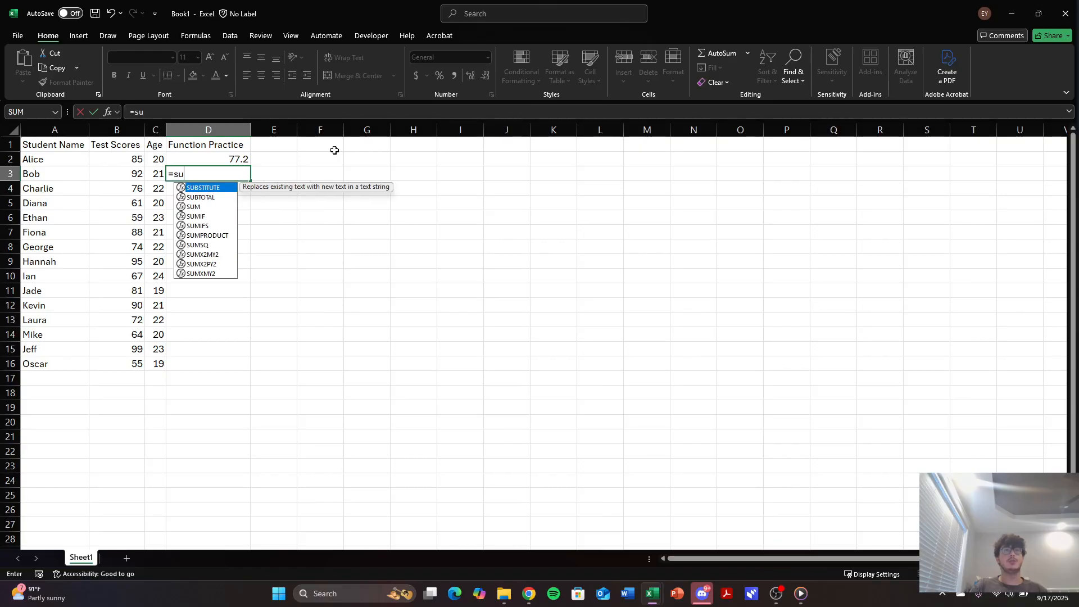
type("m(")
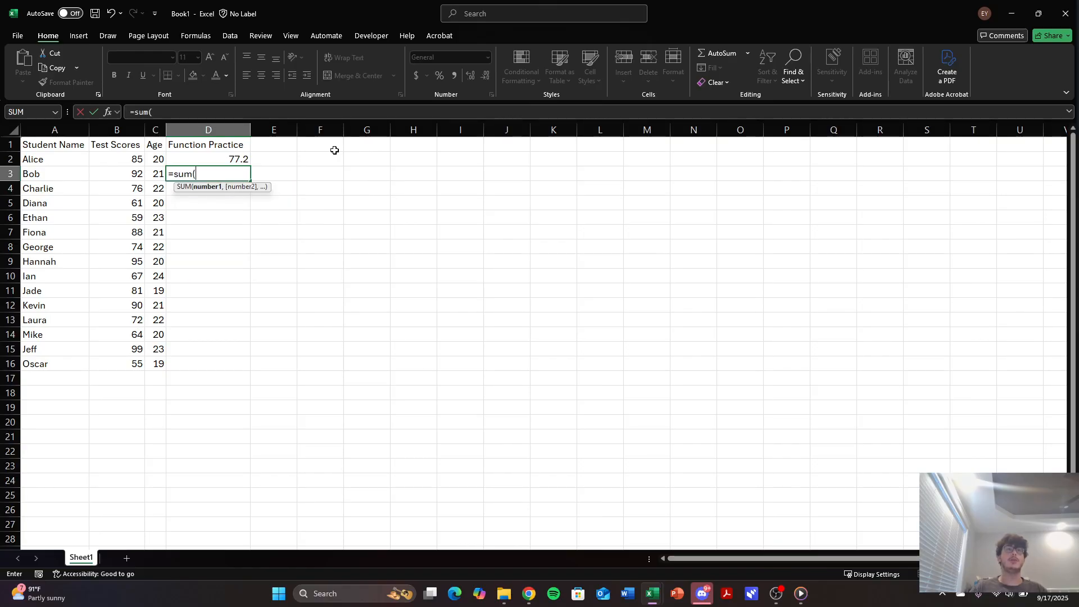
left_click(121, 160)
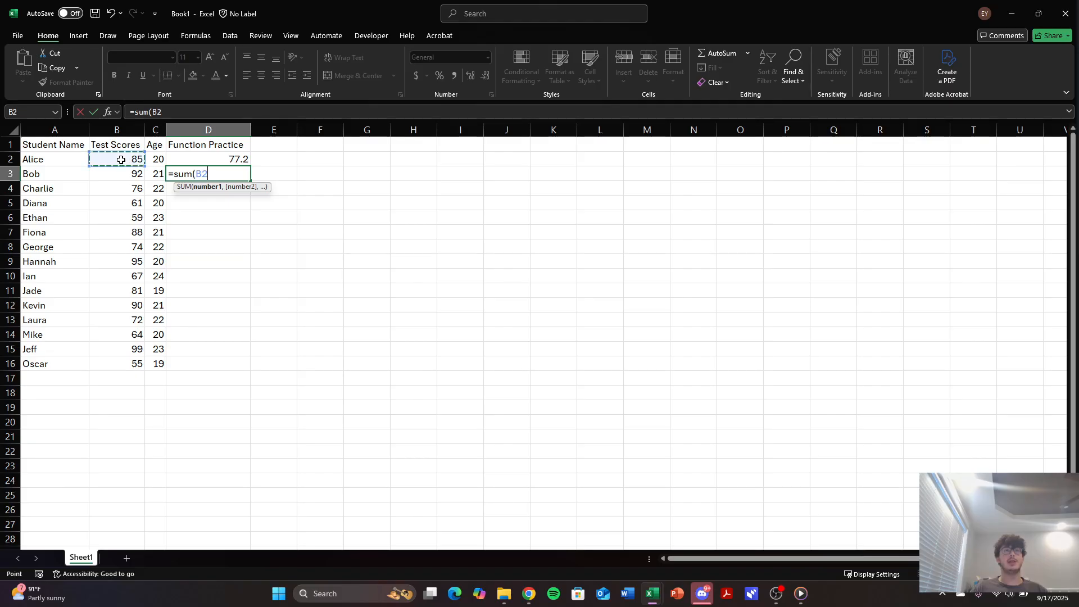
left_click_drag(121, 160, 118, 359)
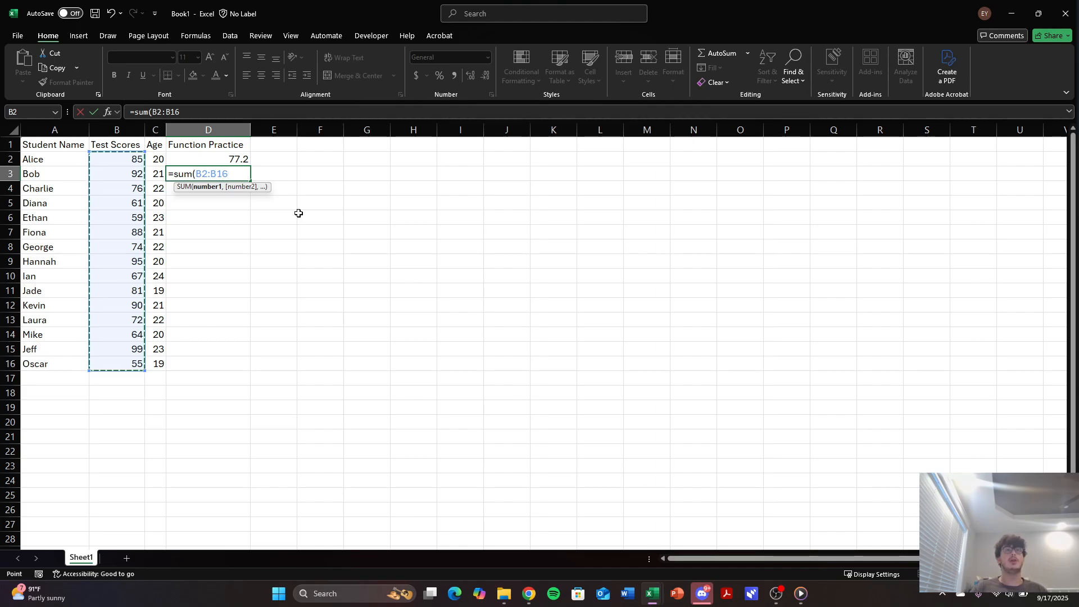
key("Return")
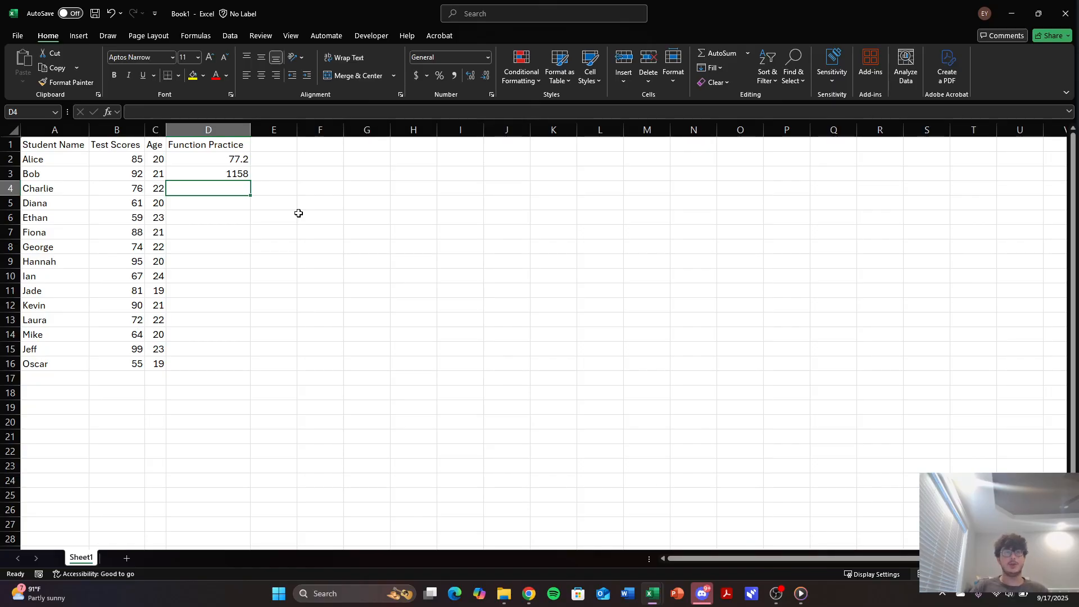
In cell D4, find the highest test score in B2:B16 with the MAX function.
type("=max(")
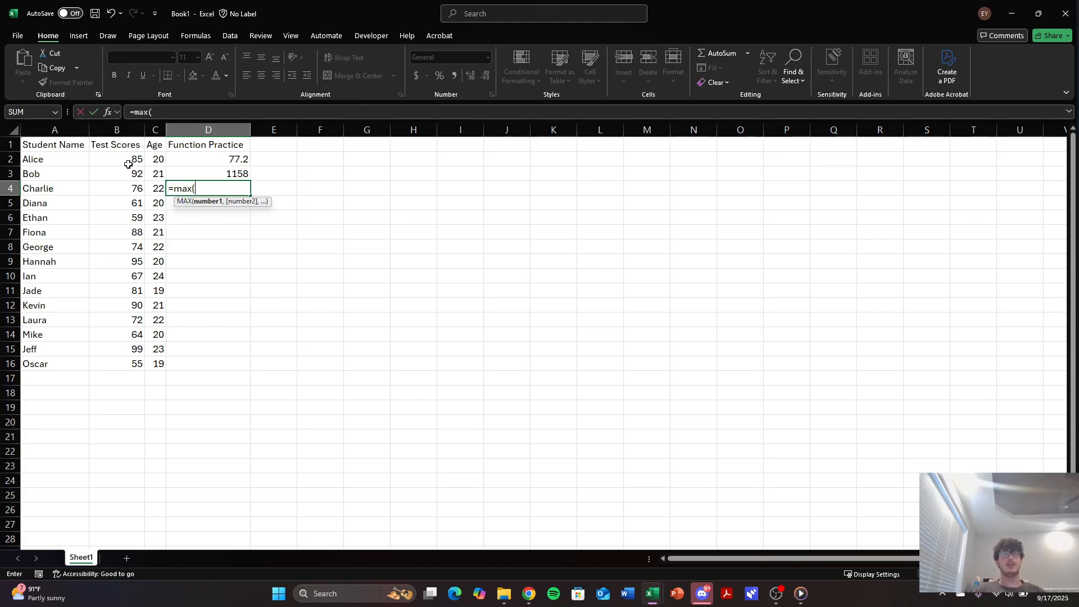
left_click_drag(127, 160, 123, 362)
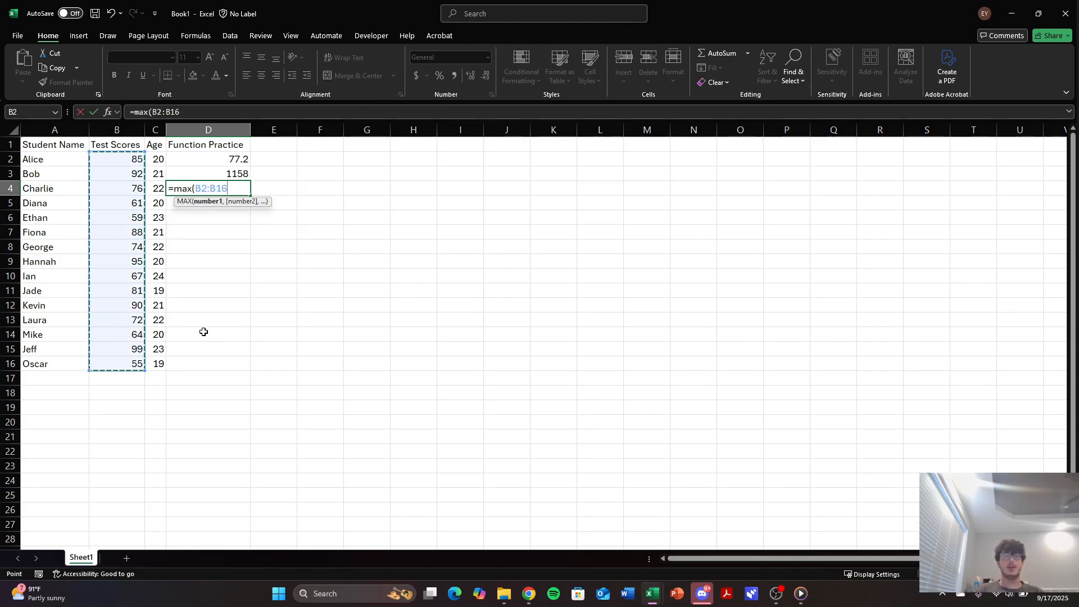
key("Return")
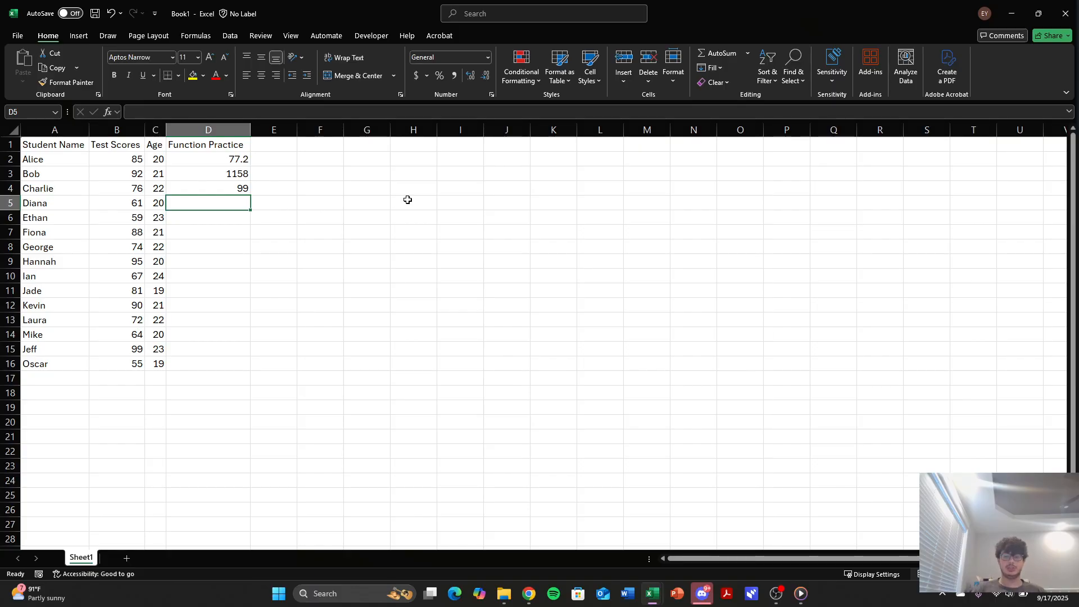
In cell D5, calculate the population standard deviation of the ages in C2:C16 with STDEV.P.
type("=")
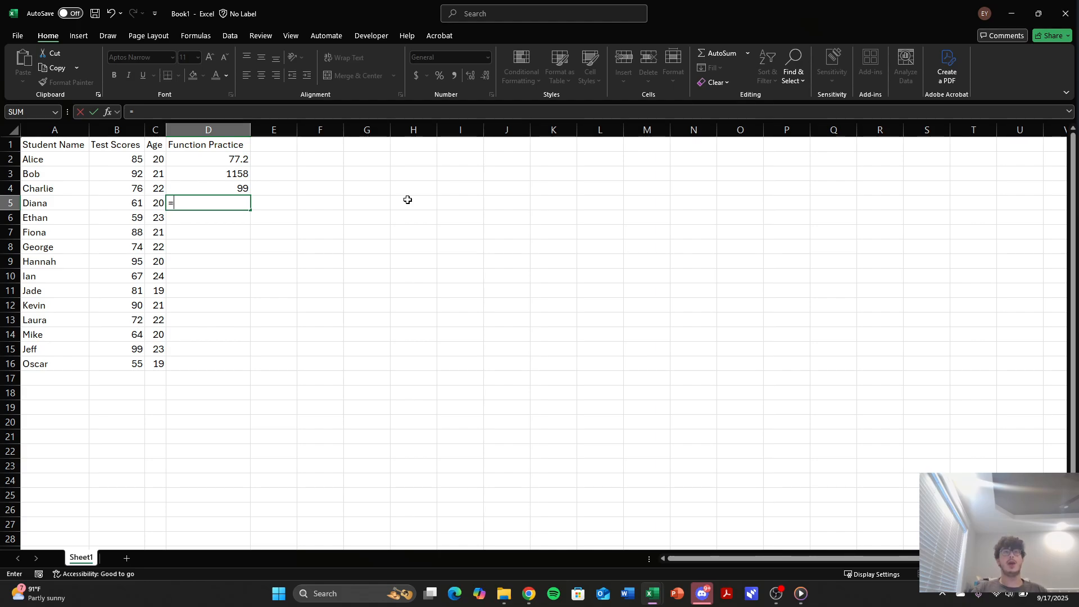
type("std")
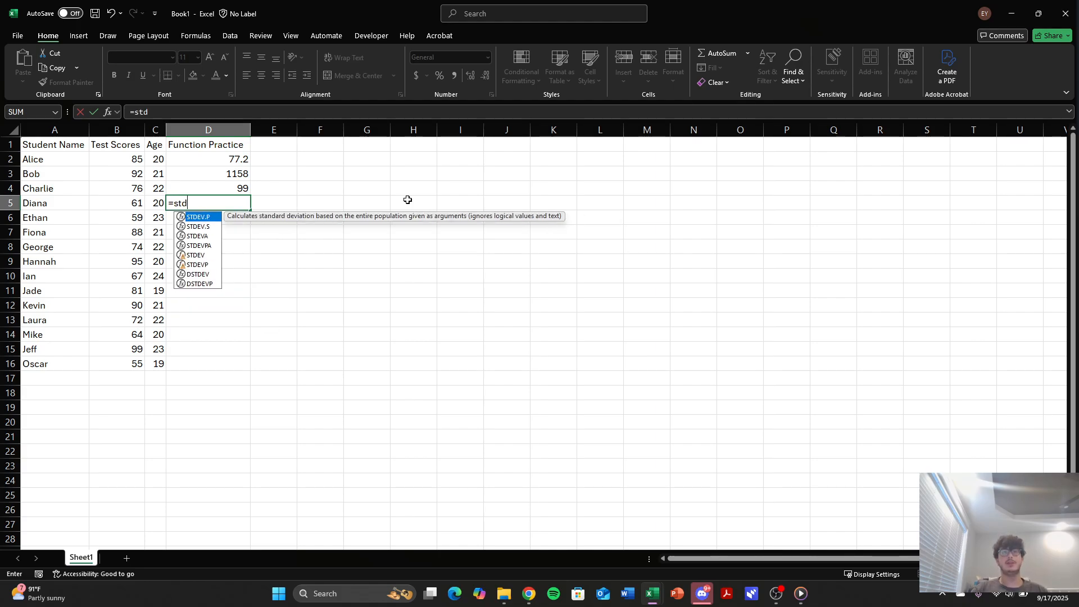
type("ev.p")
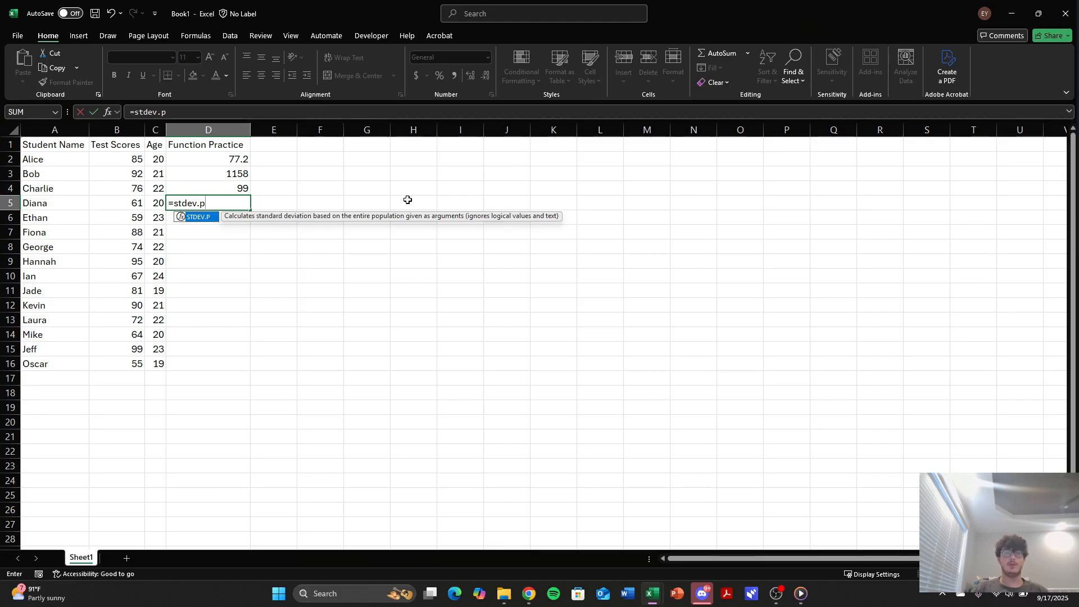
type("(")
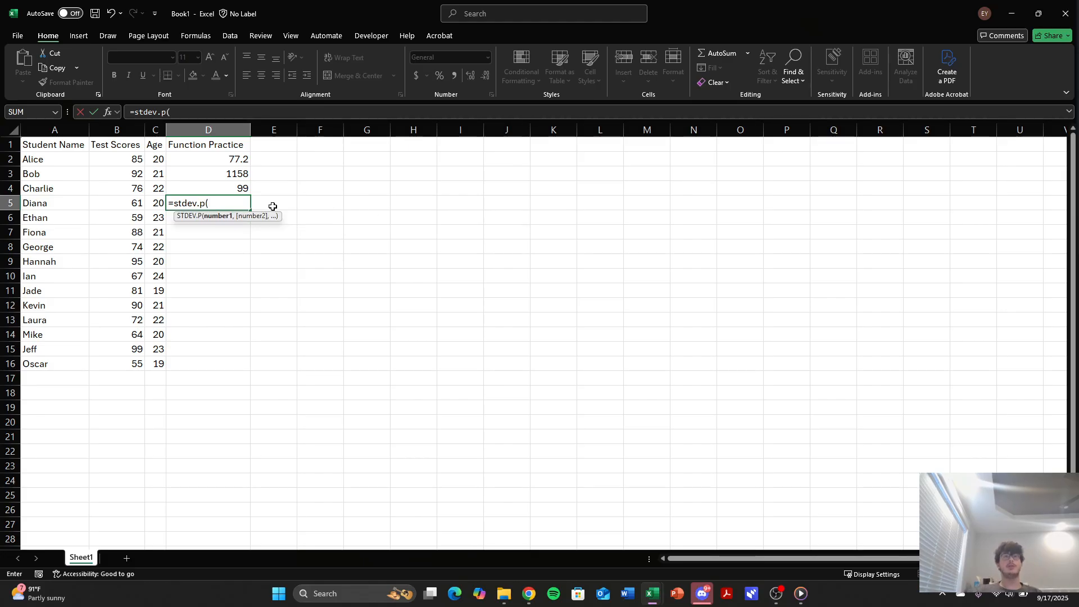
left_click(160, 159)
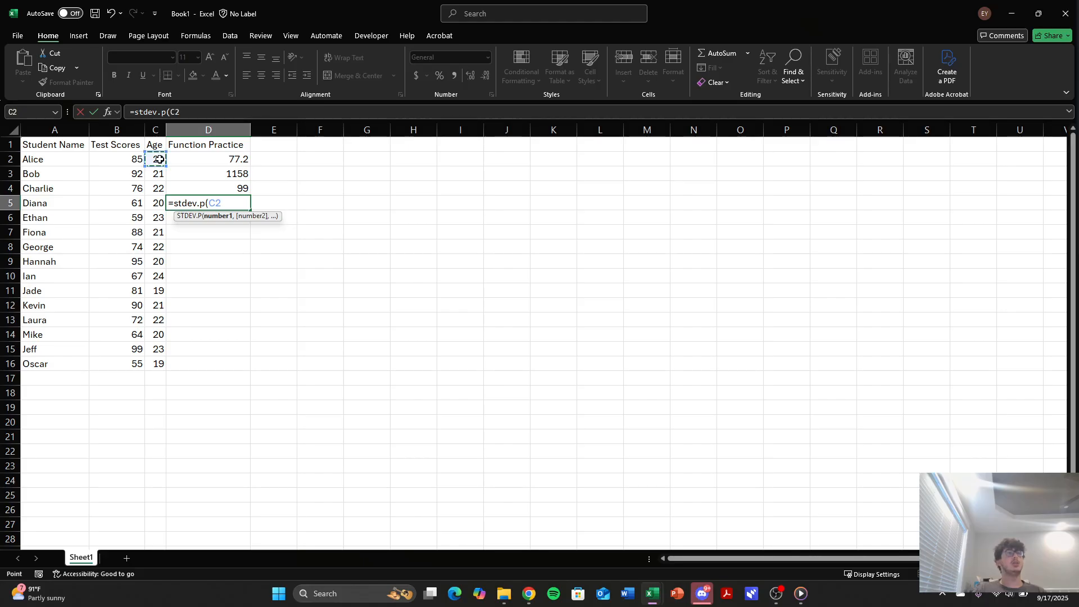
left_click_drag(160, 160, 155, 364)
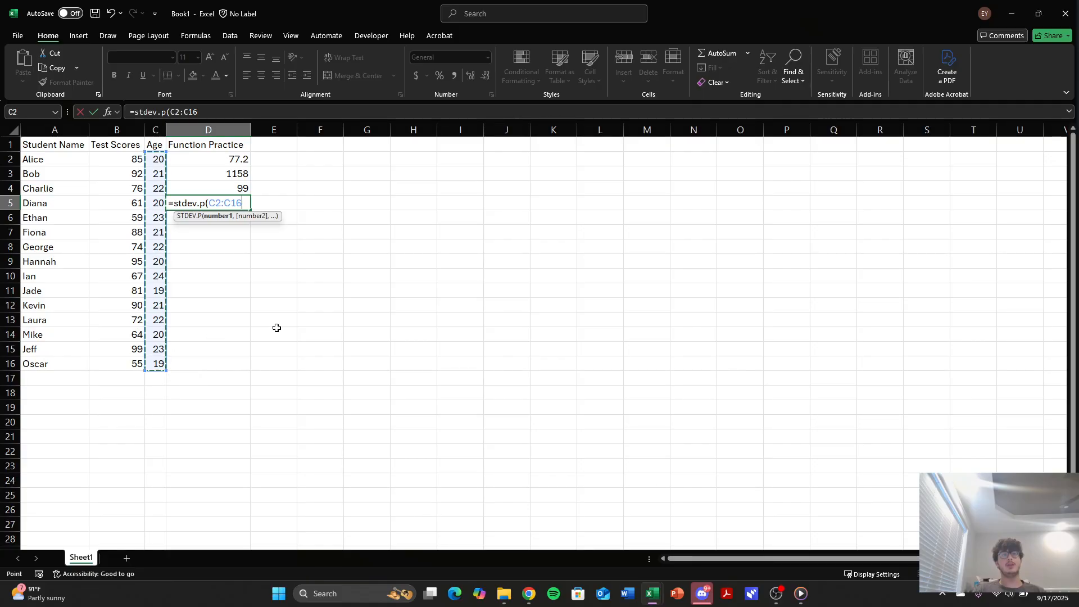
key("Return")
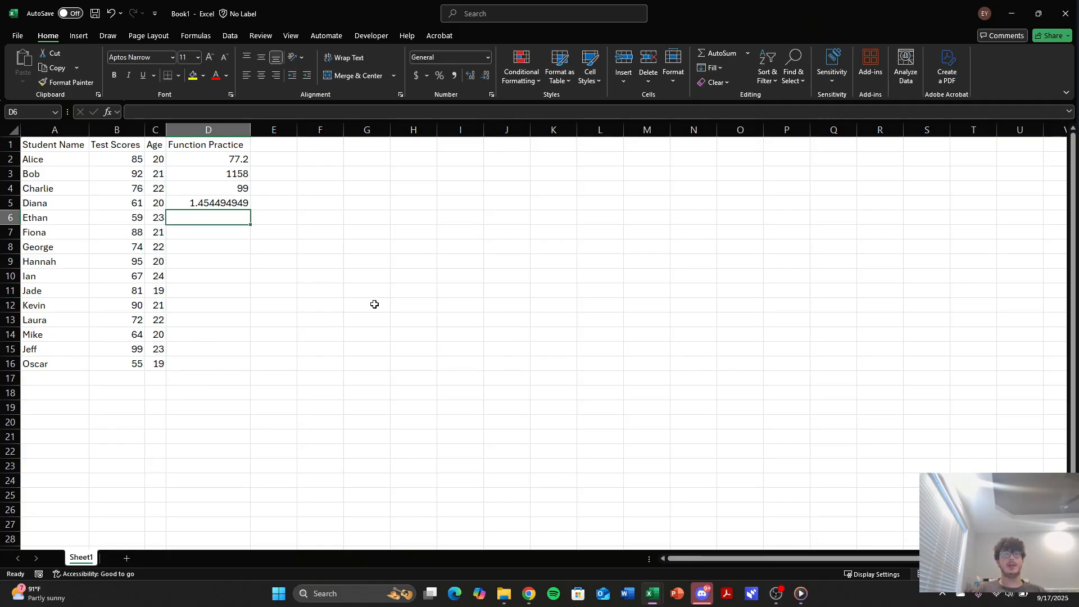
In cell D6, calculate the sample standard deviation of the test scores in B2:B16 with STDEV.S.
type("=")
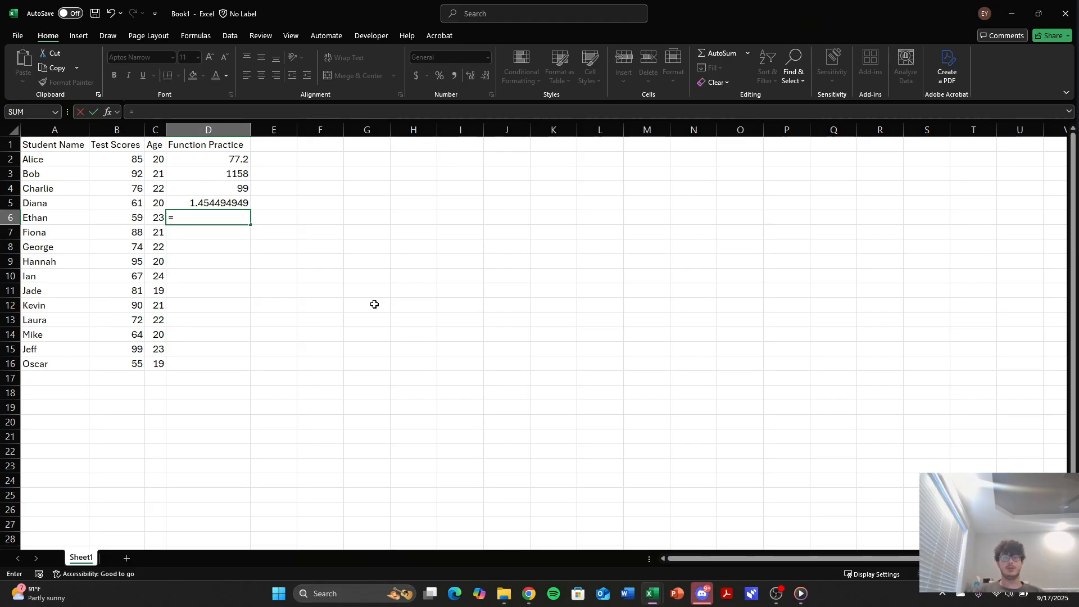
type("stde")
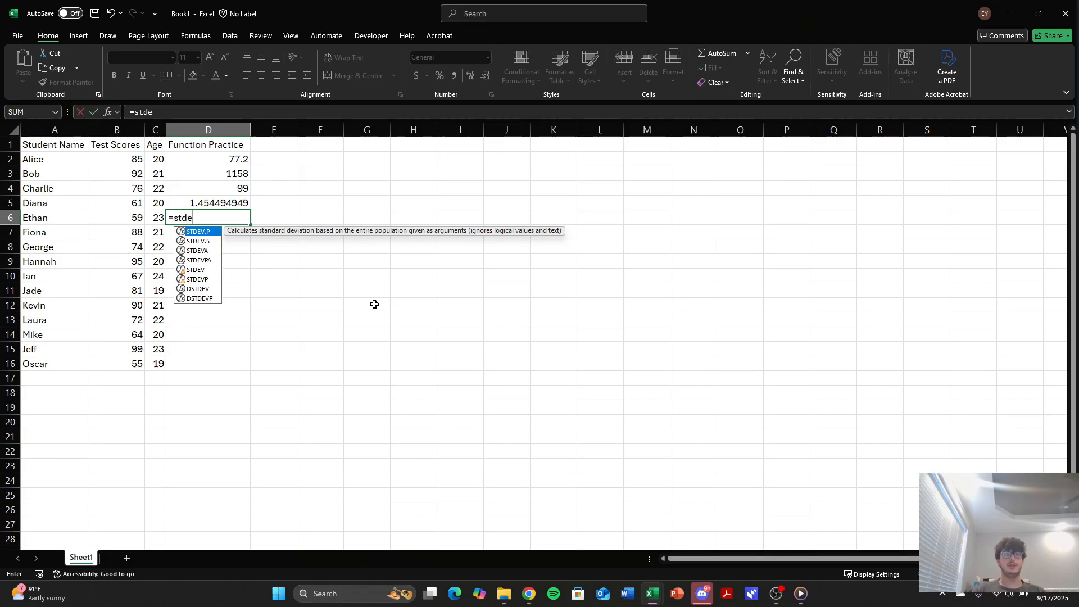
type("v.s")
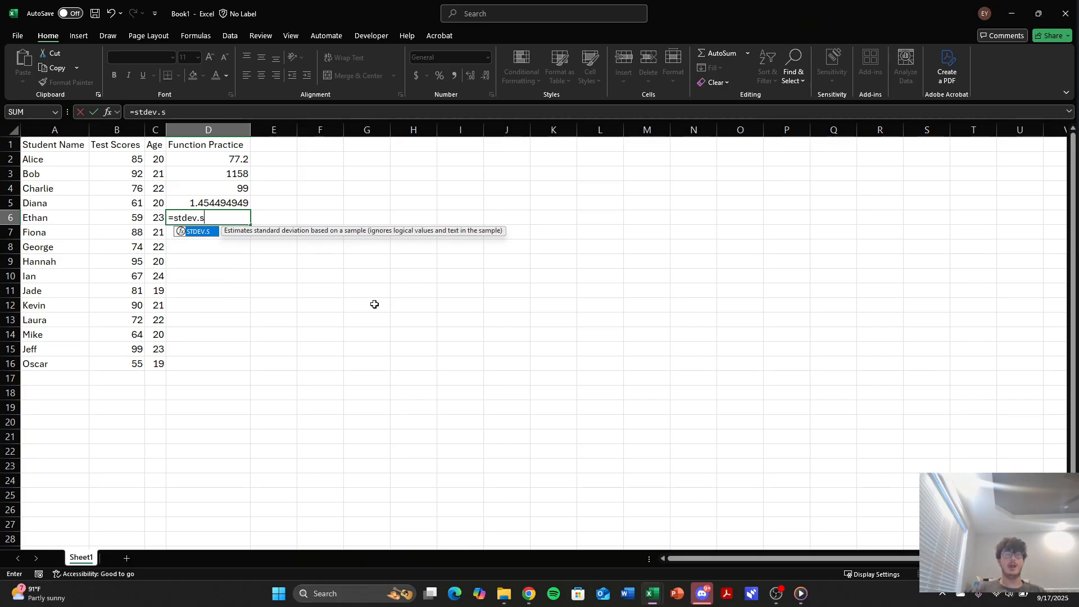
type("(")
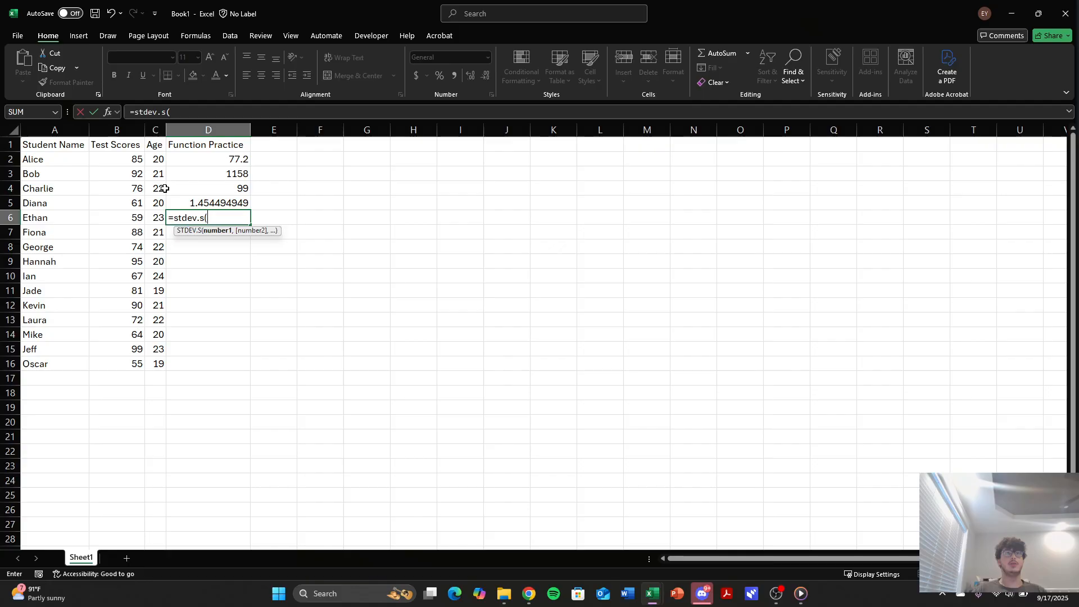
left_click_drag(125, 160, 120, 365)
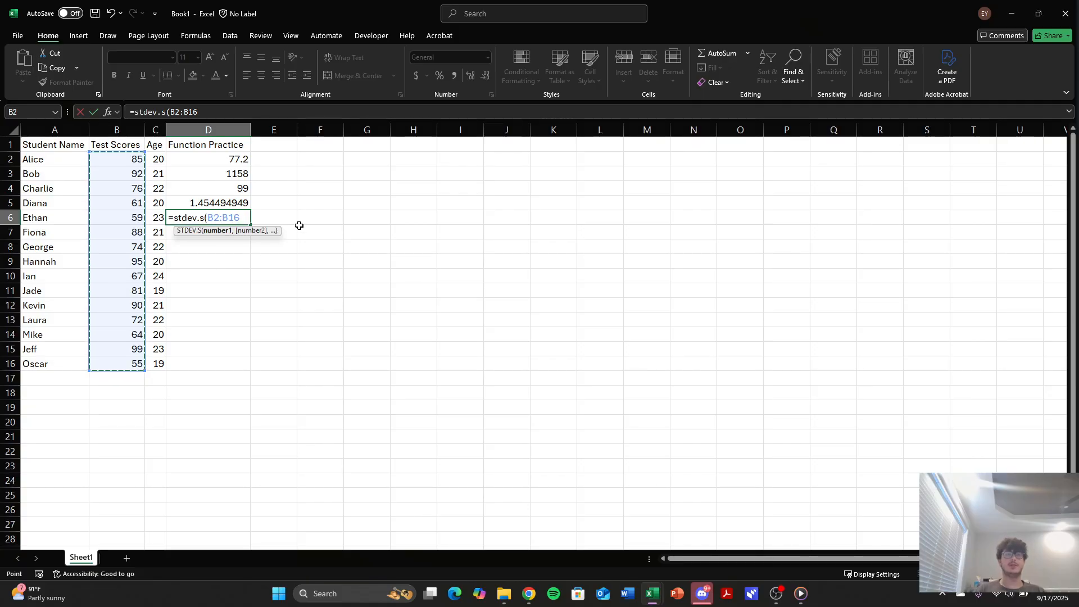
type(")")
key("Return")
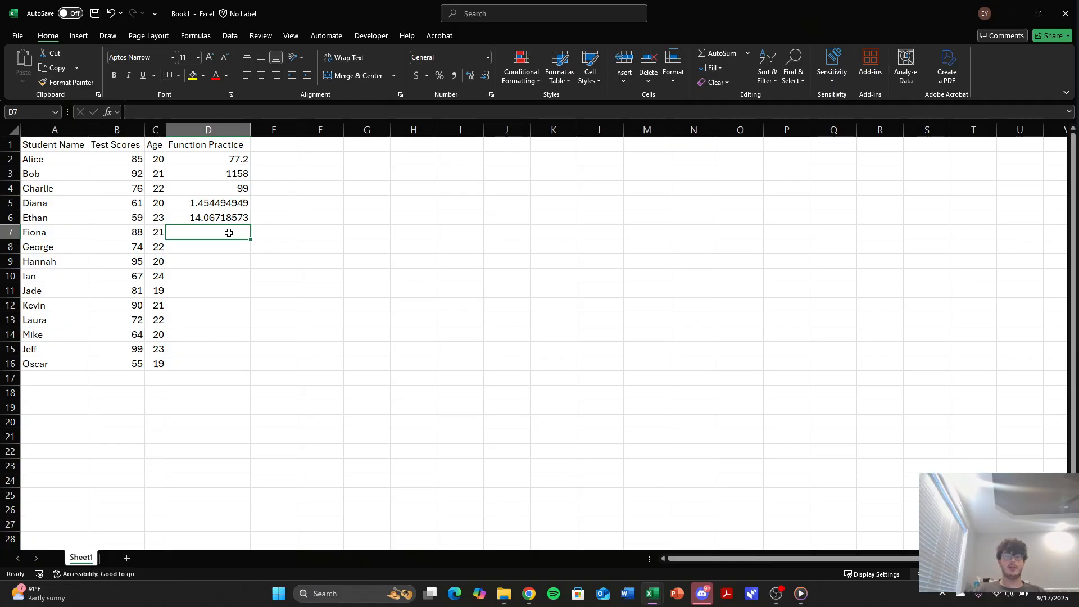
In cell D7, find the most frequent age in C2:C16 with the MODE function.
type("=")
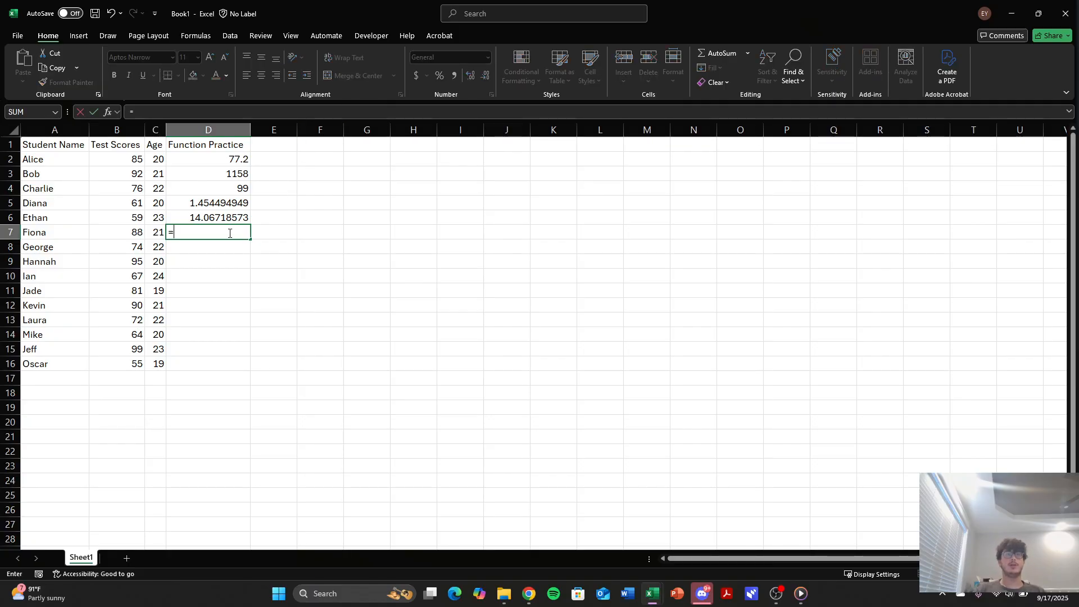
type("Mo")
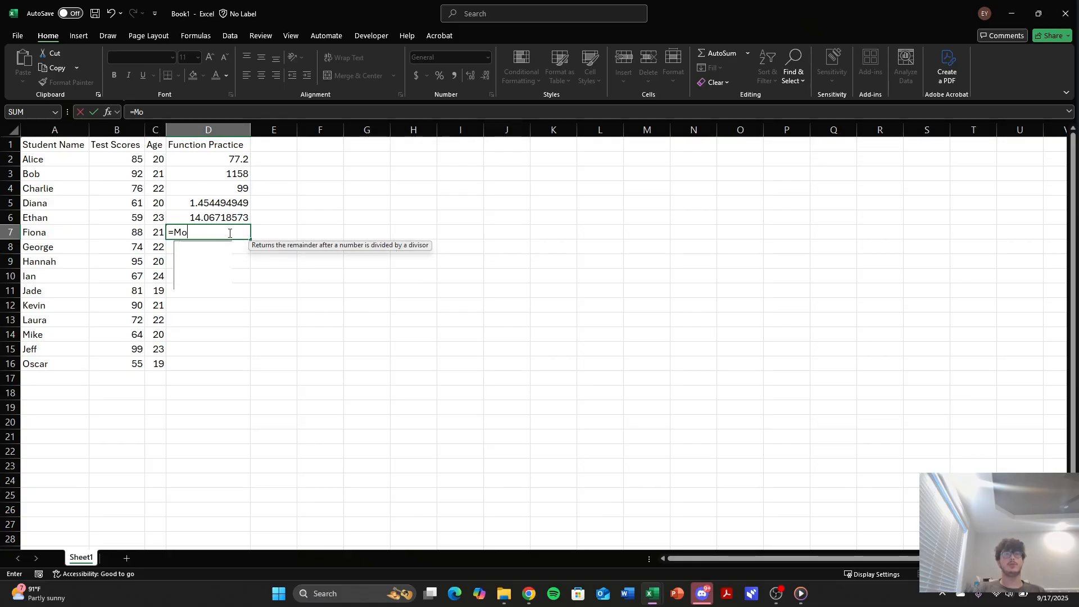
type("de(")
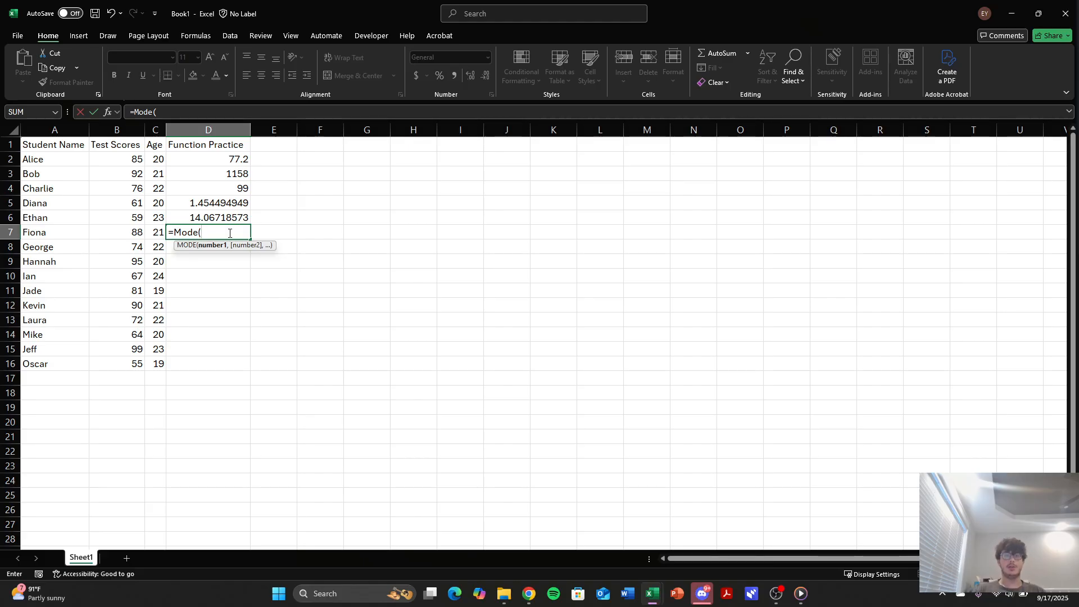
left_click_drag(158, 160, 156, 360)
key("Return")
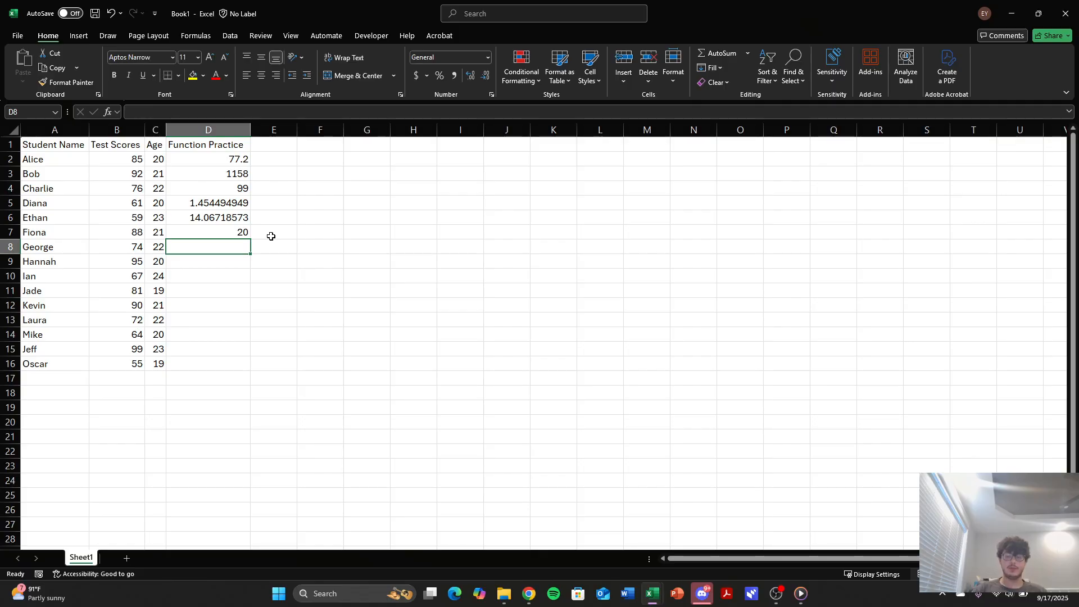
Begin an IF formula in cell D8 that tests whether the test score in B3 is greater than B2.
type("=if")
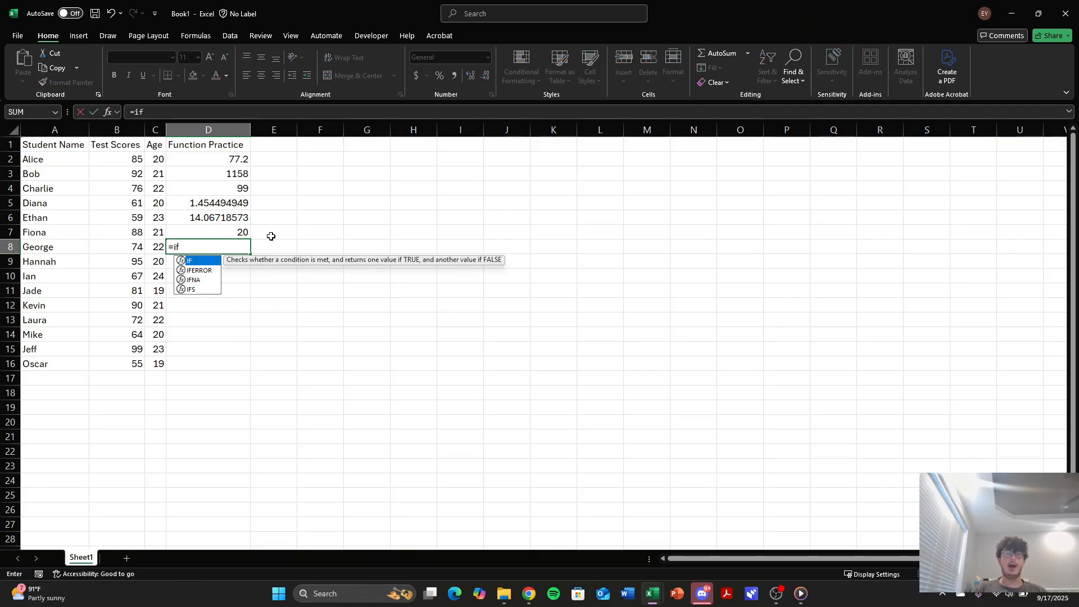
type("(")
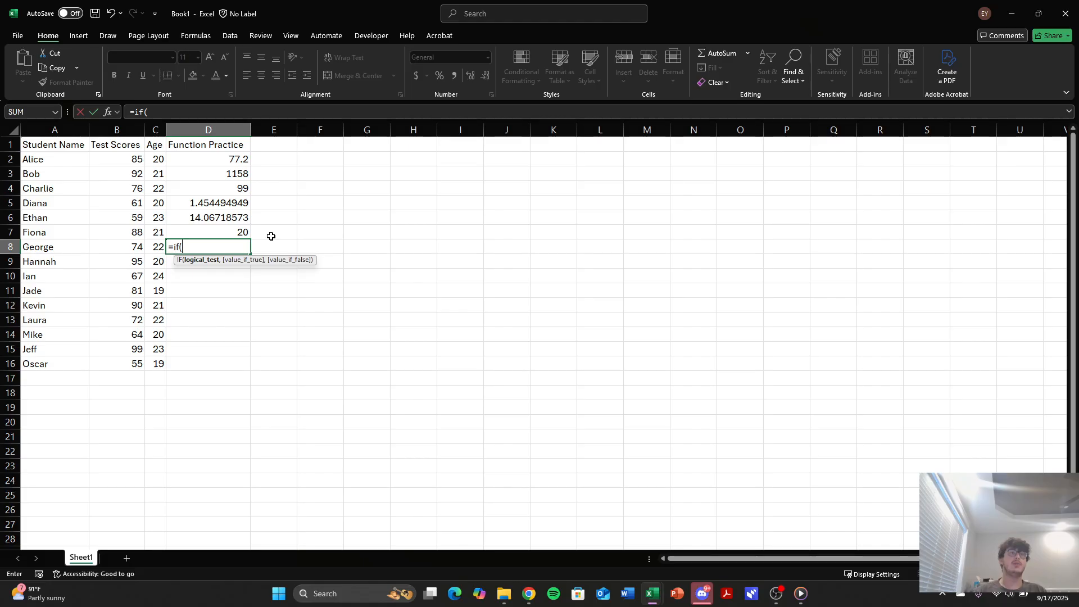
left_click(113, 176)
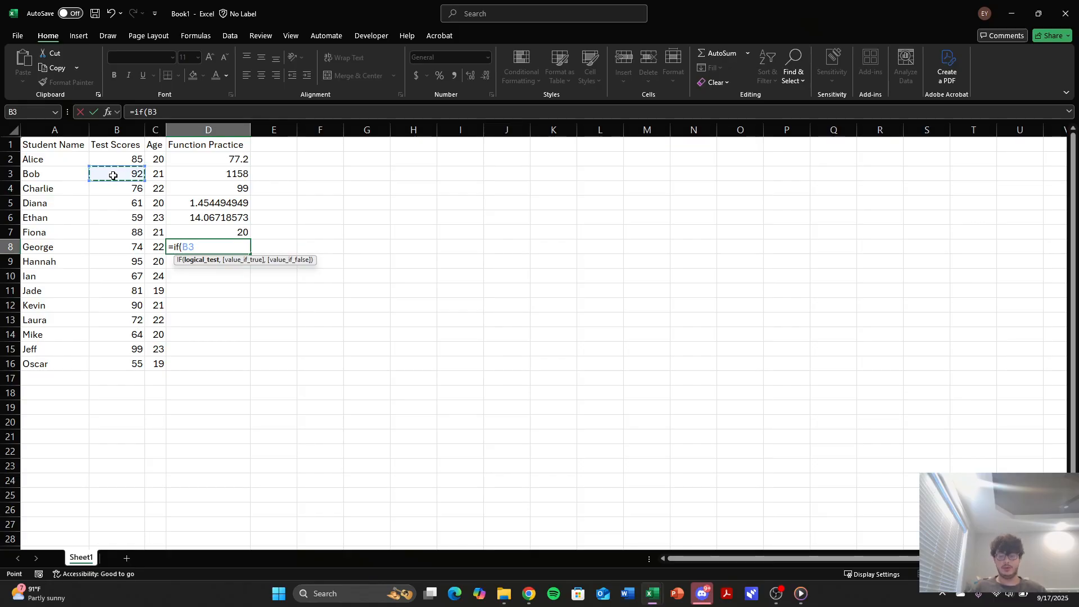
type(">")
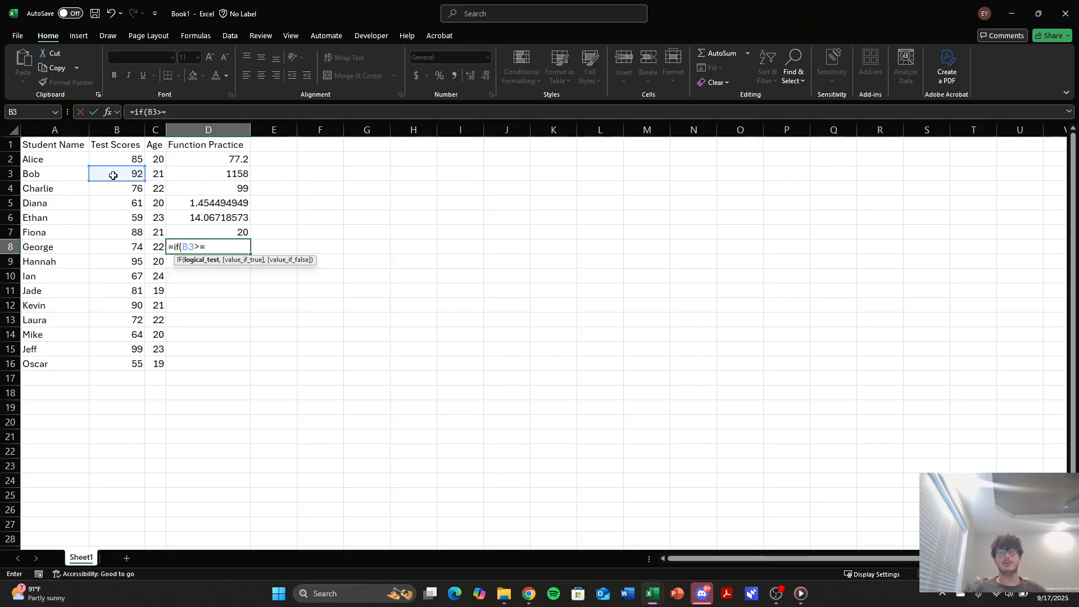
type("=")
key("BackSpace")
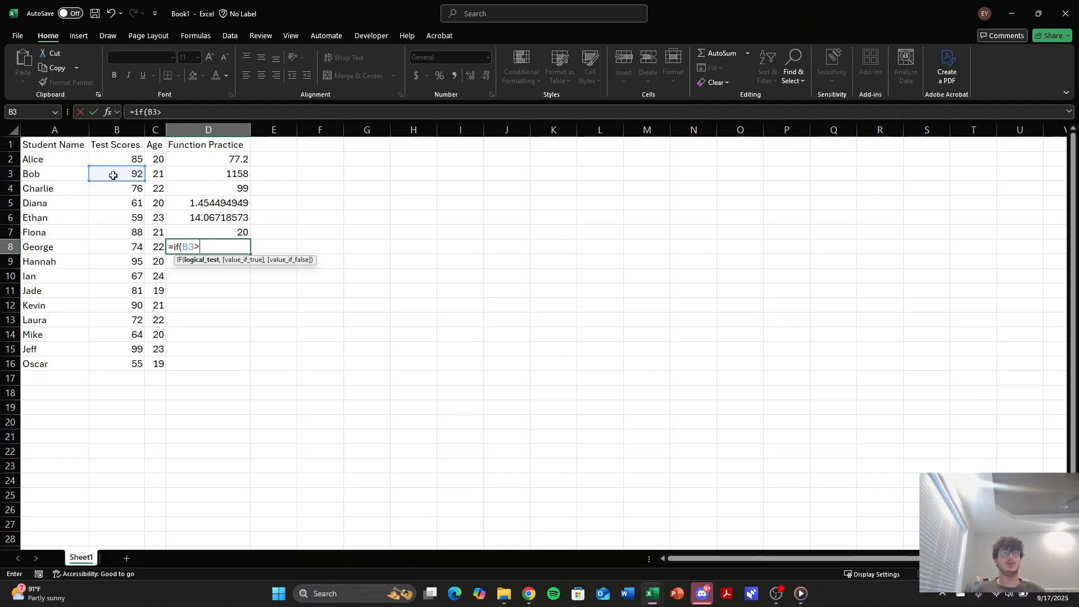
left_click(118, 163)
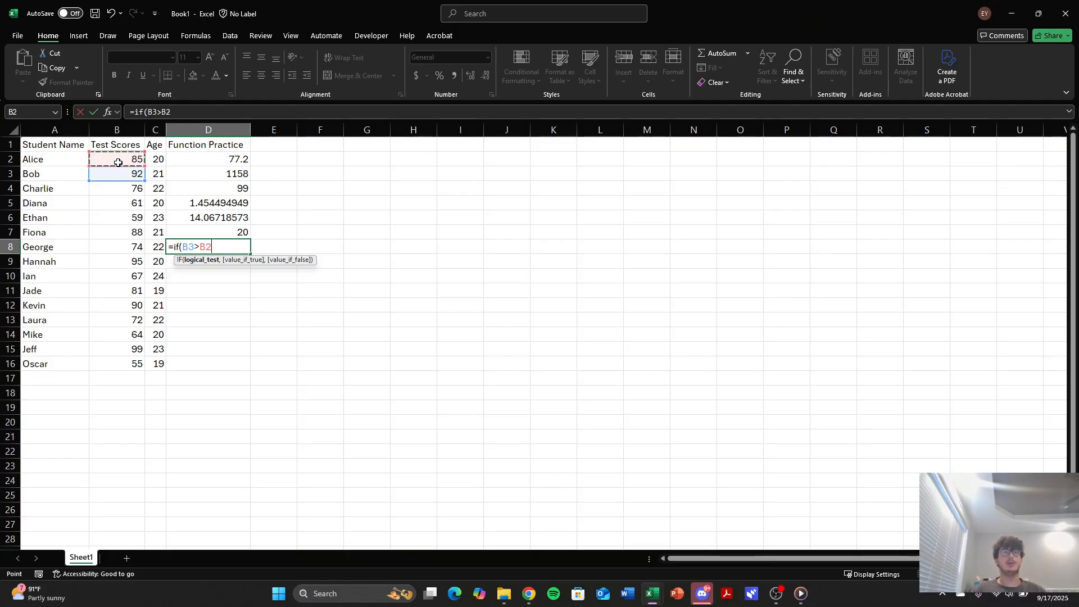
type(",")
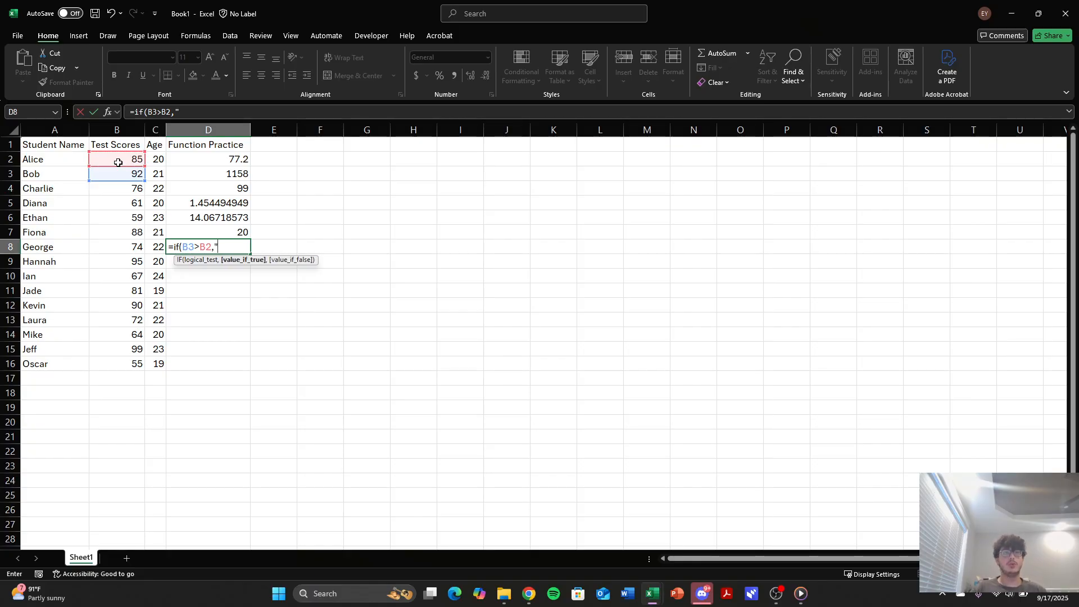
type("\"T")
type("ob")
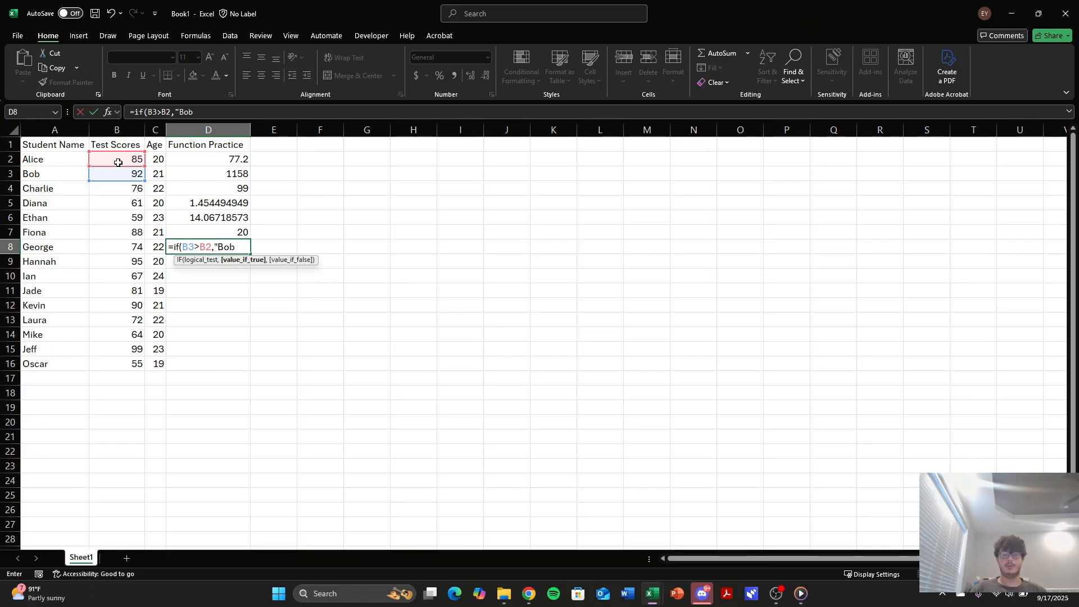
type("'s score is h")
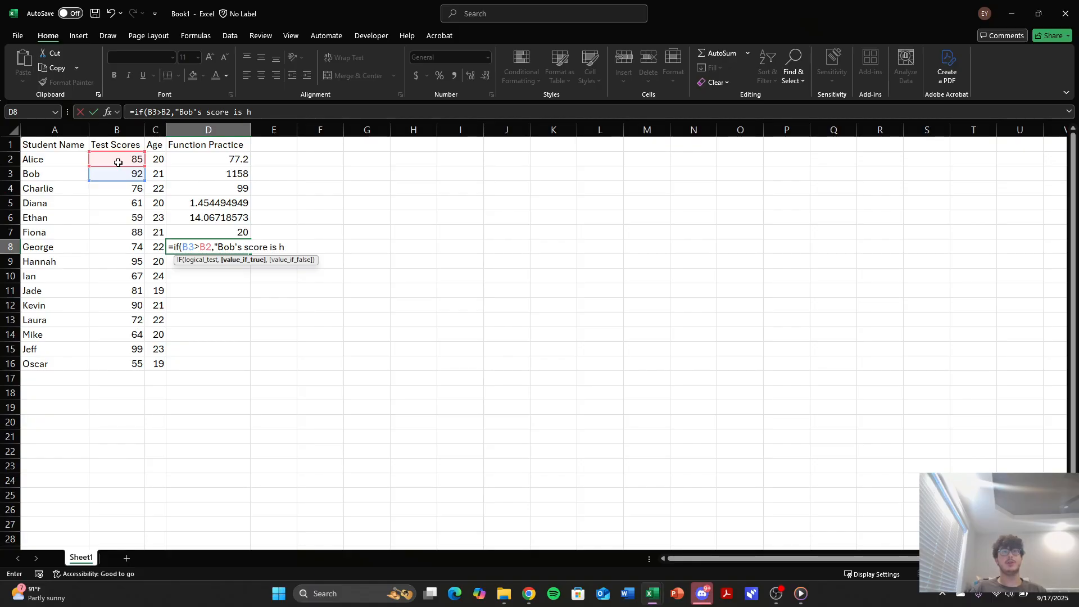
type("igher\",")
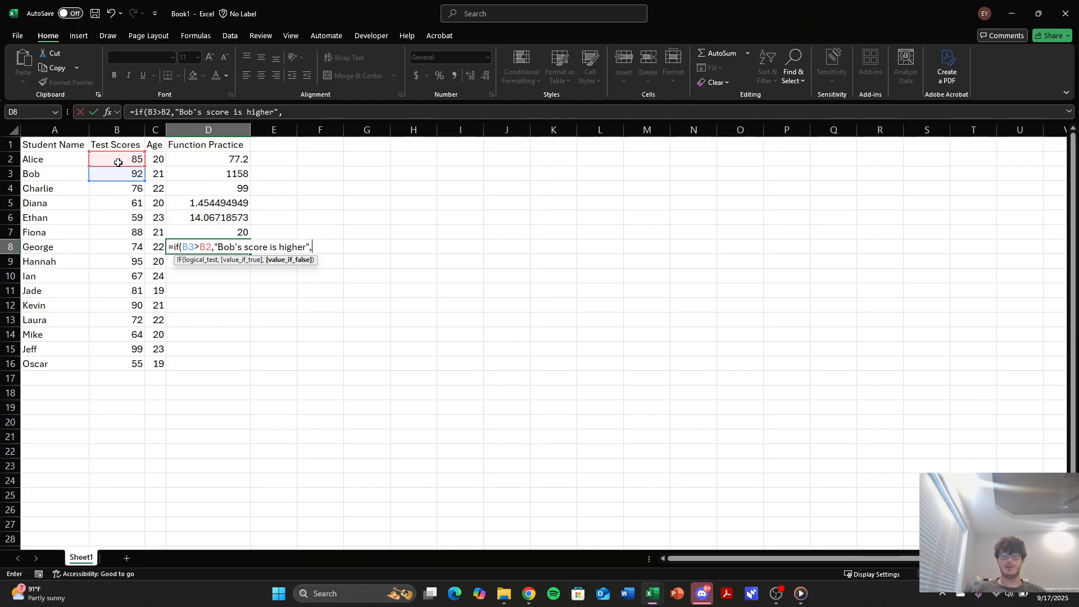
type("\"Bob")
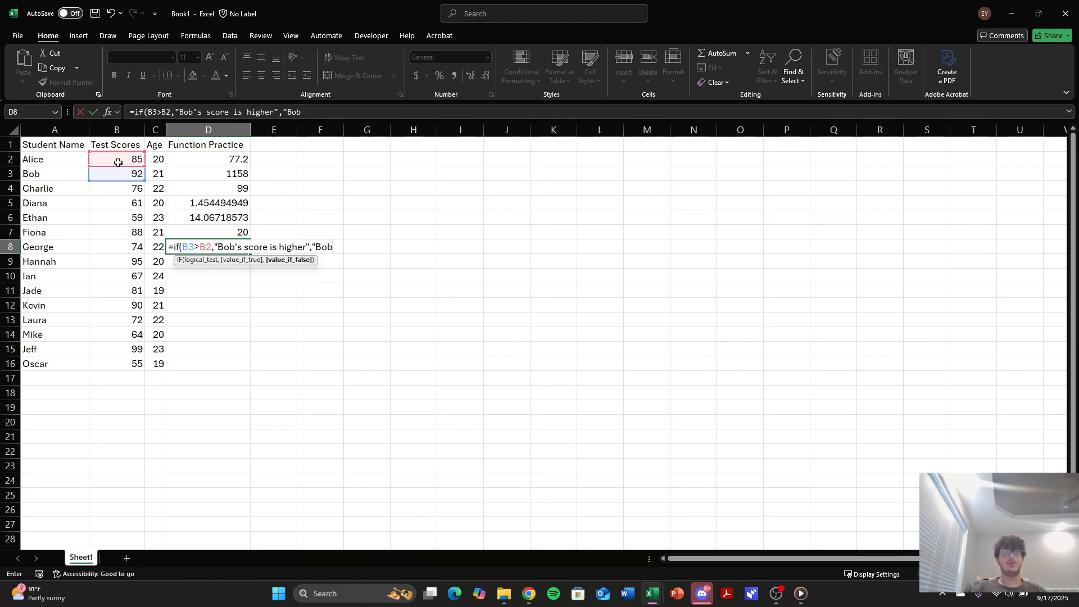
type("'s sco")
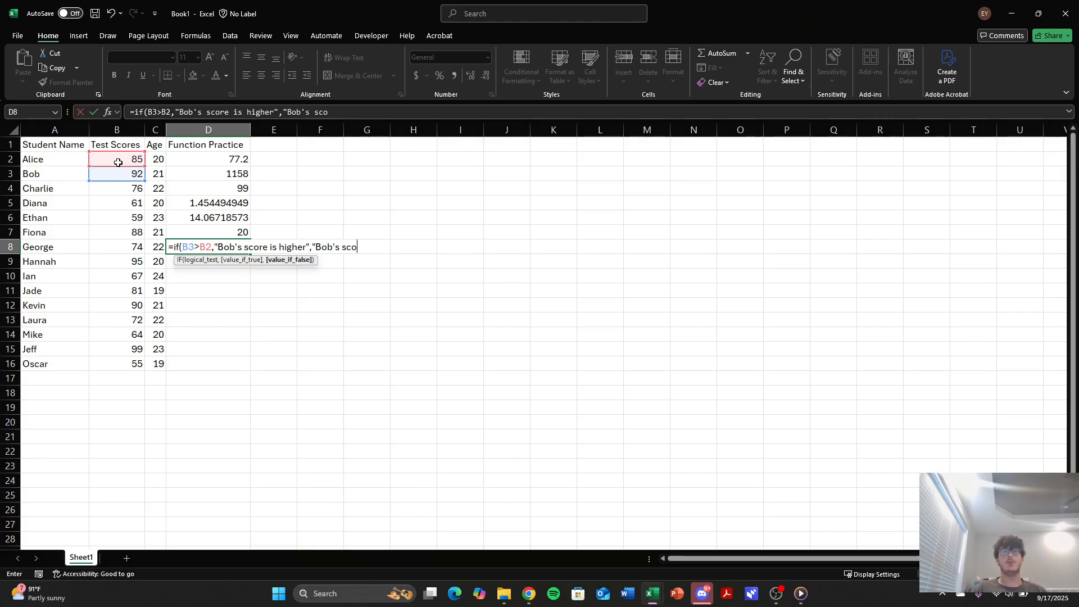
type("re is not high")
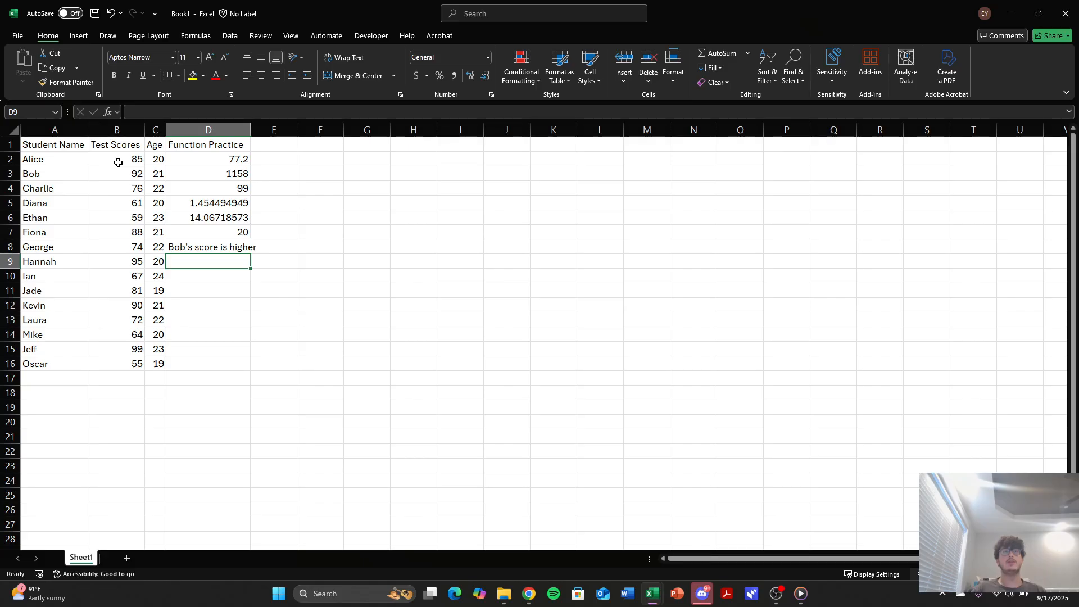
Fit column D's width to its contents and review the IF formula in D8 against the scores in B3 and B2.
double_click(251, 129)
left_click(238, 241)
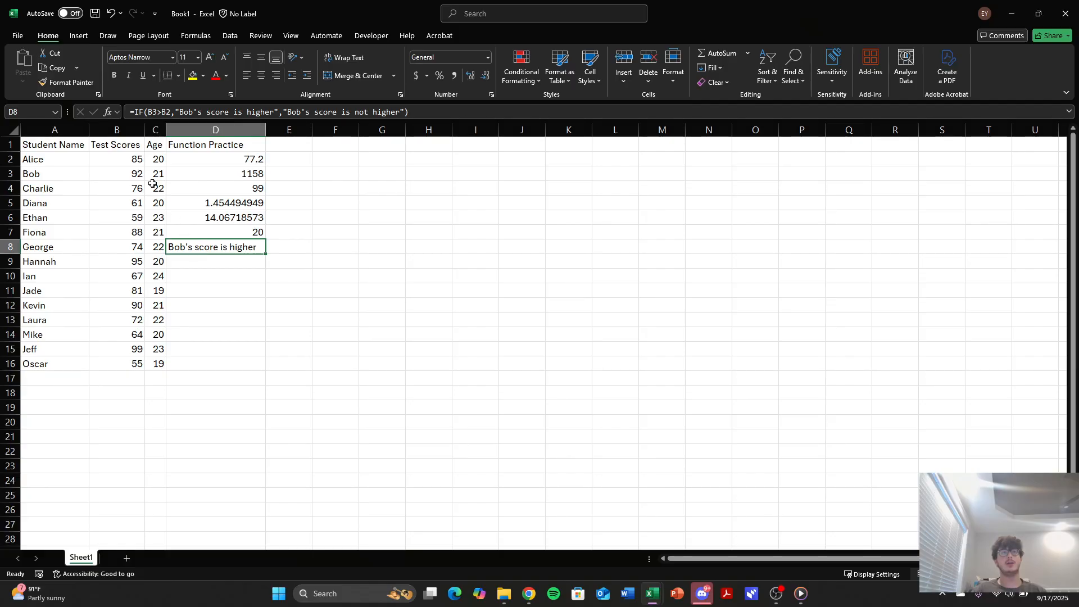
left_click(133, 177)
left_click(133, 163)
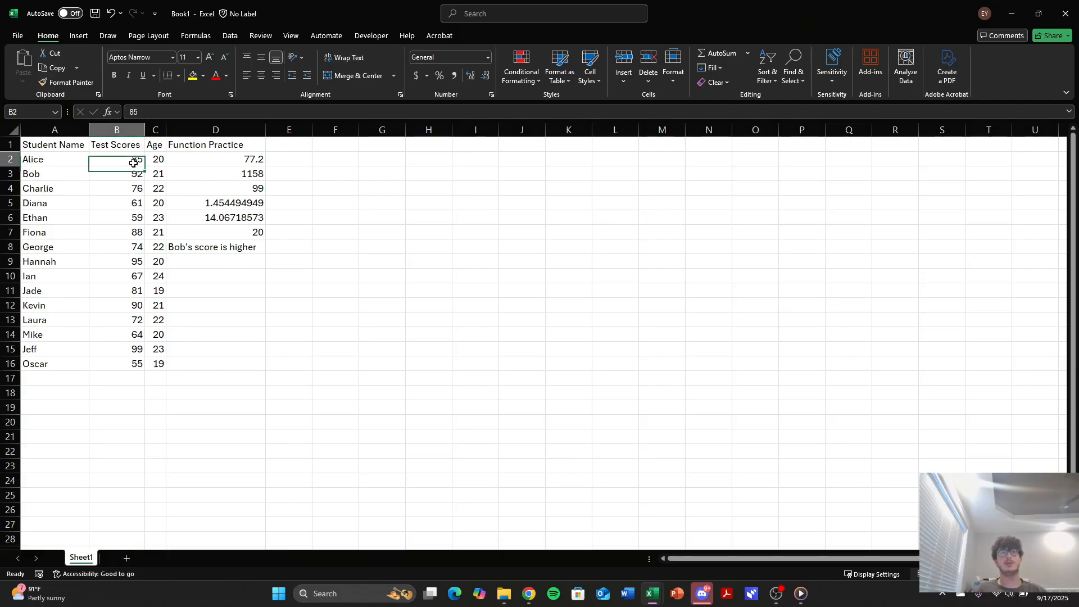
left_click(199, 258)
type("=")
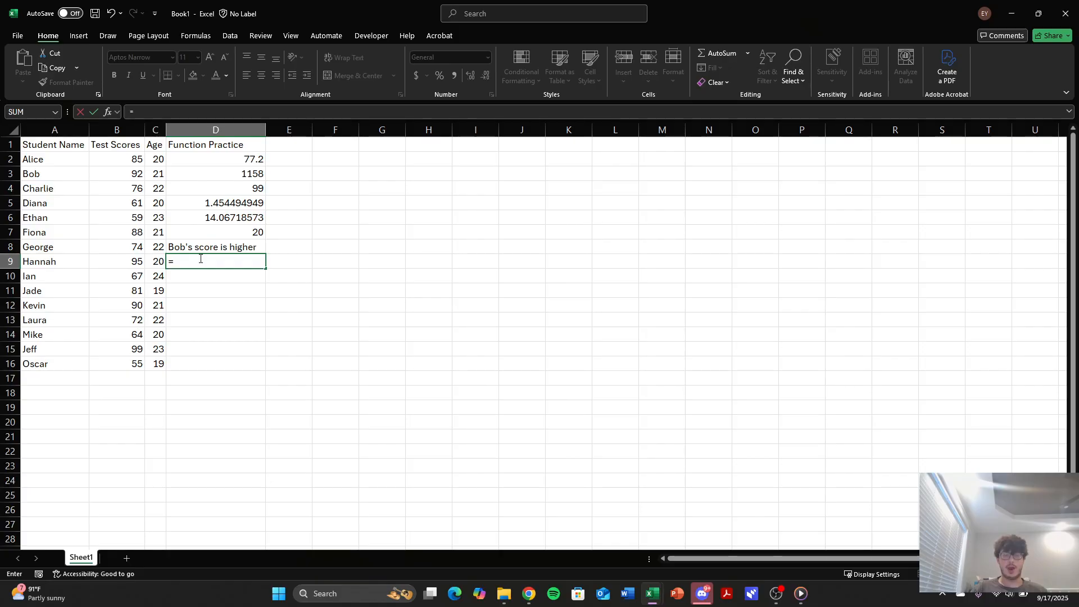
type("And")
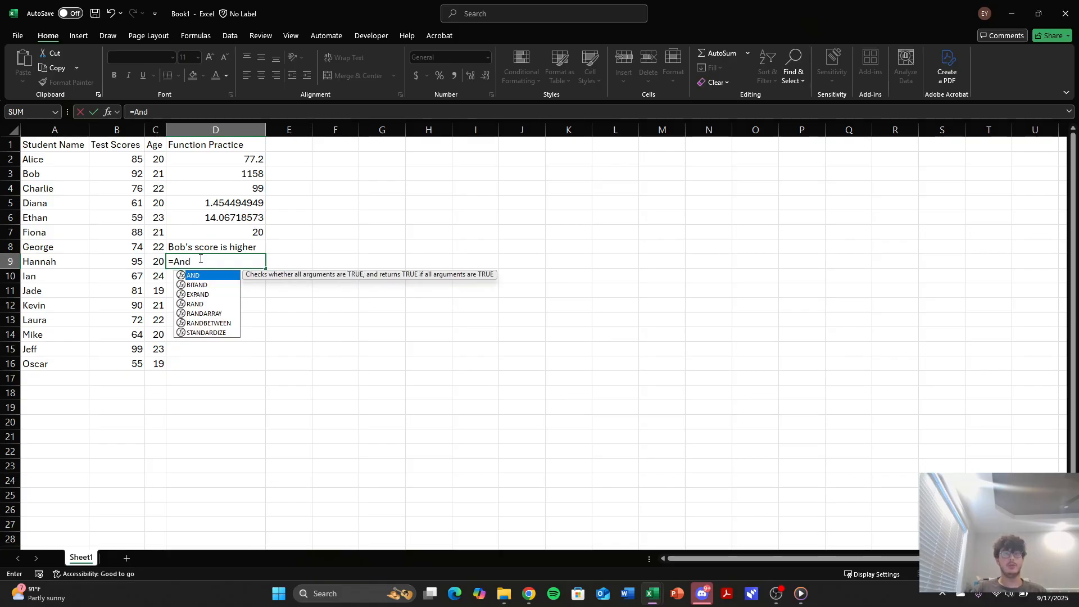
type("(")
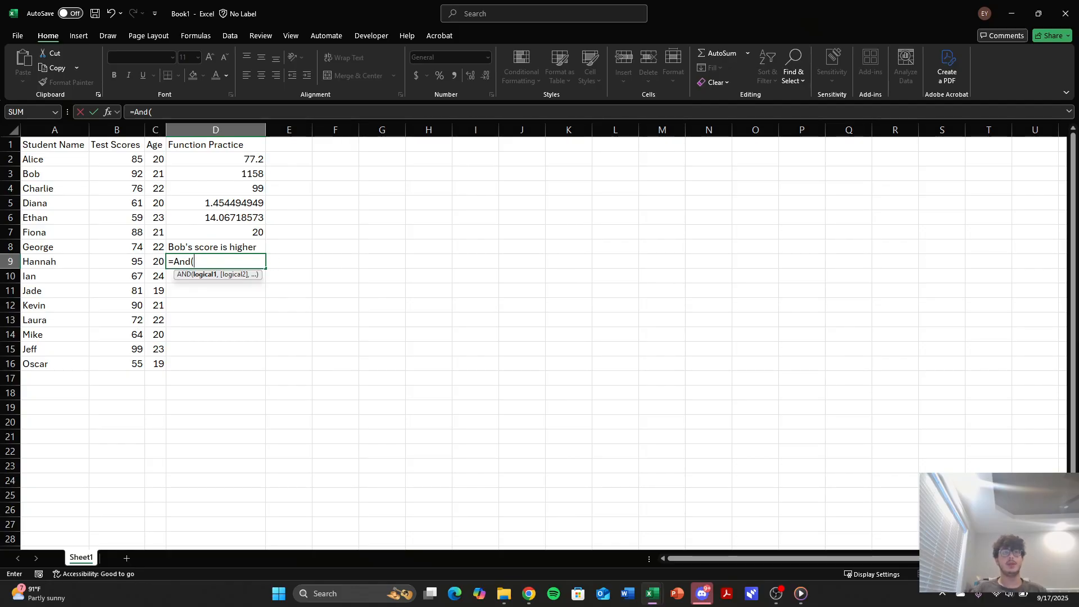
key("Escape")
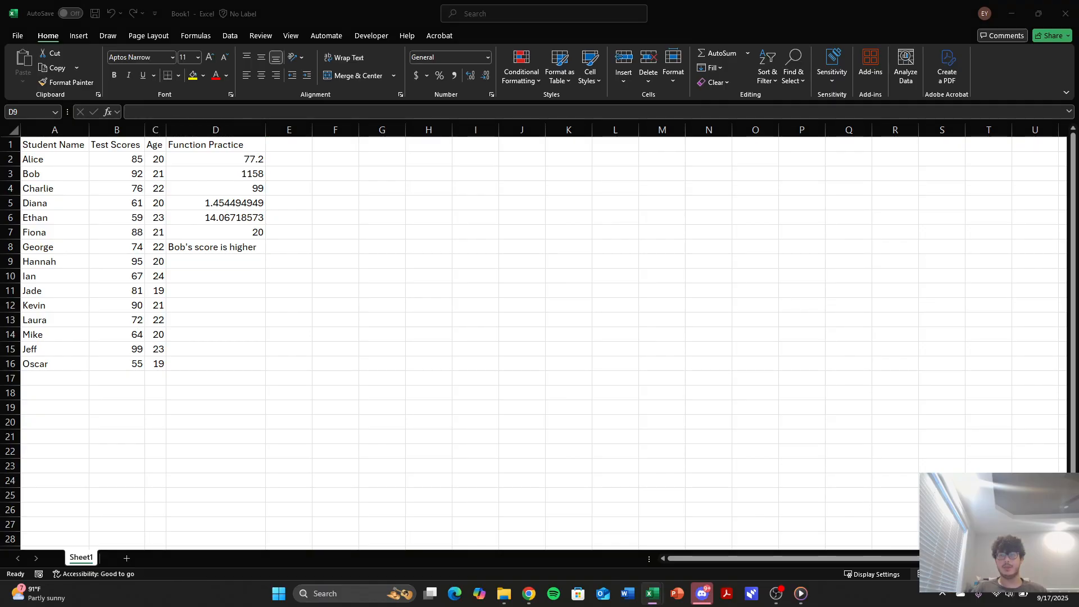
In cell D9, use the AND function to check that B3 is greater than B2 and B7 is less than B3.
left_click(203, 258)
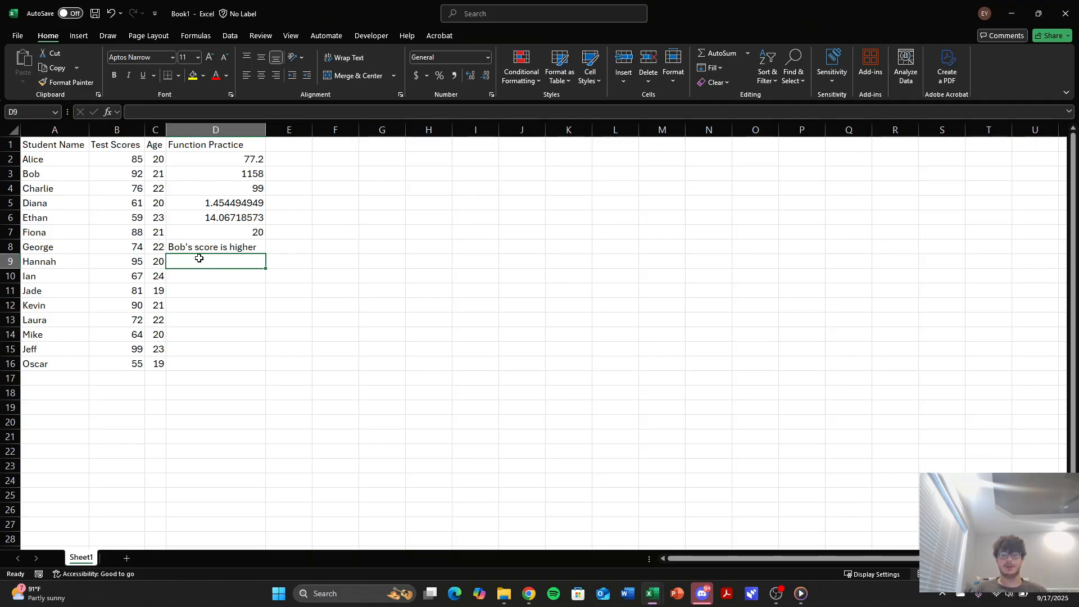
type("=and")
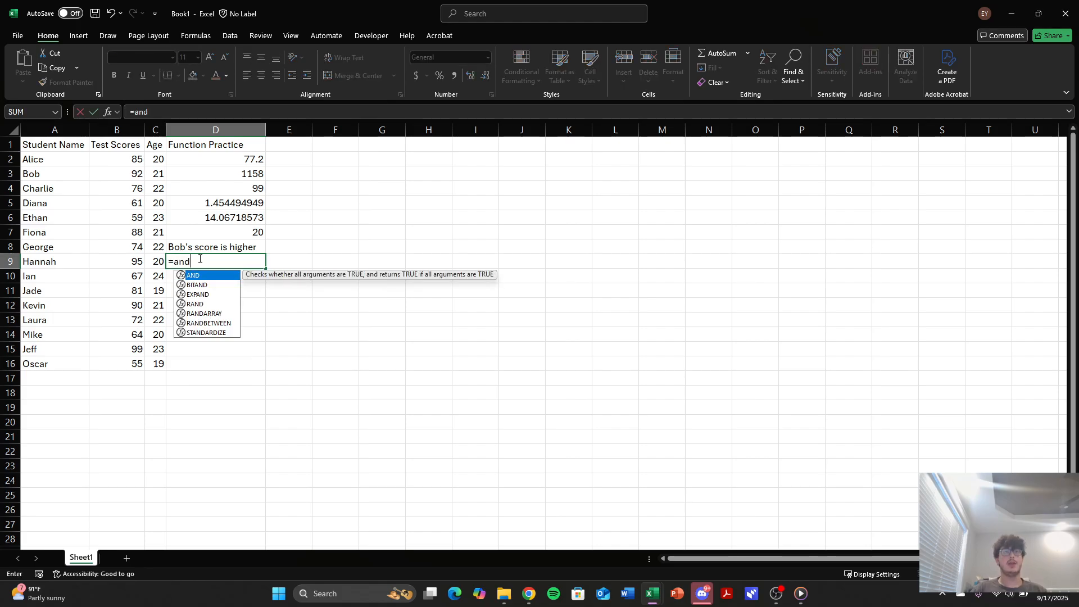
type("(")
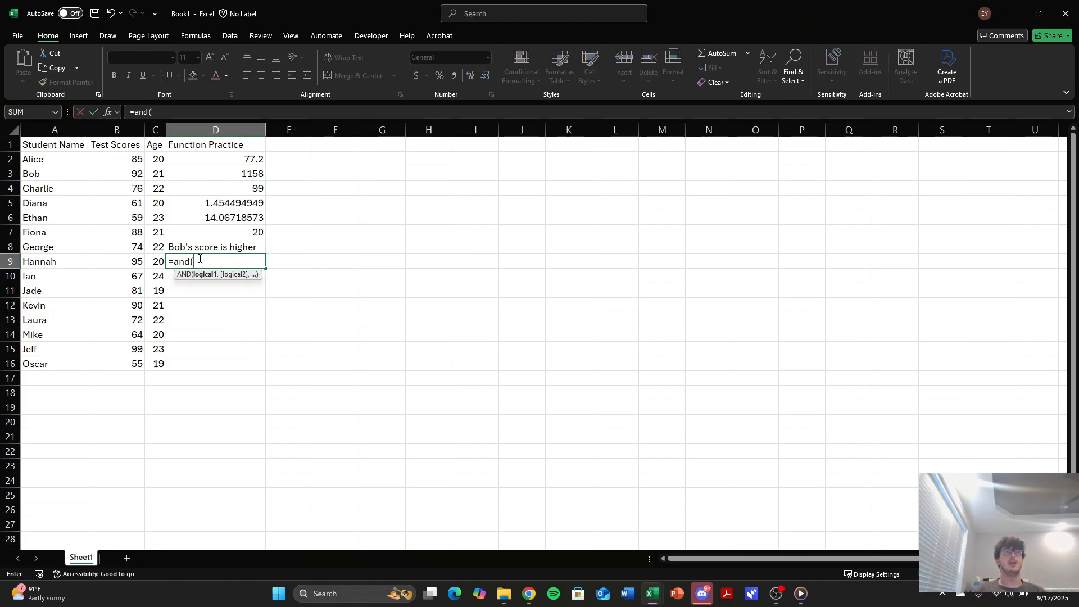
left_click(123, 177)
type(">")
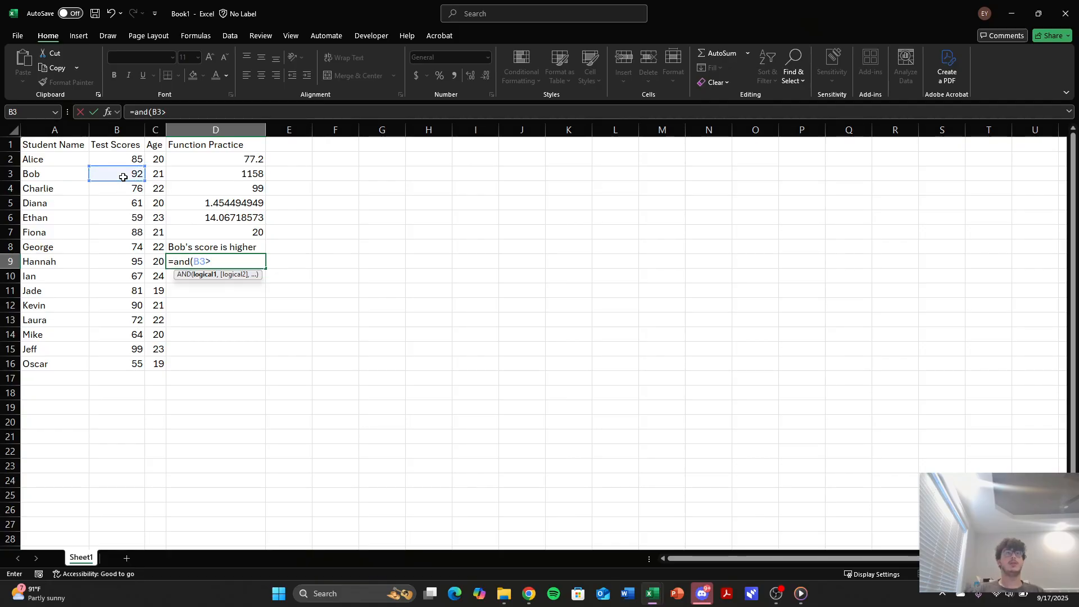
left_click(120, 161)
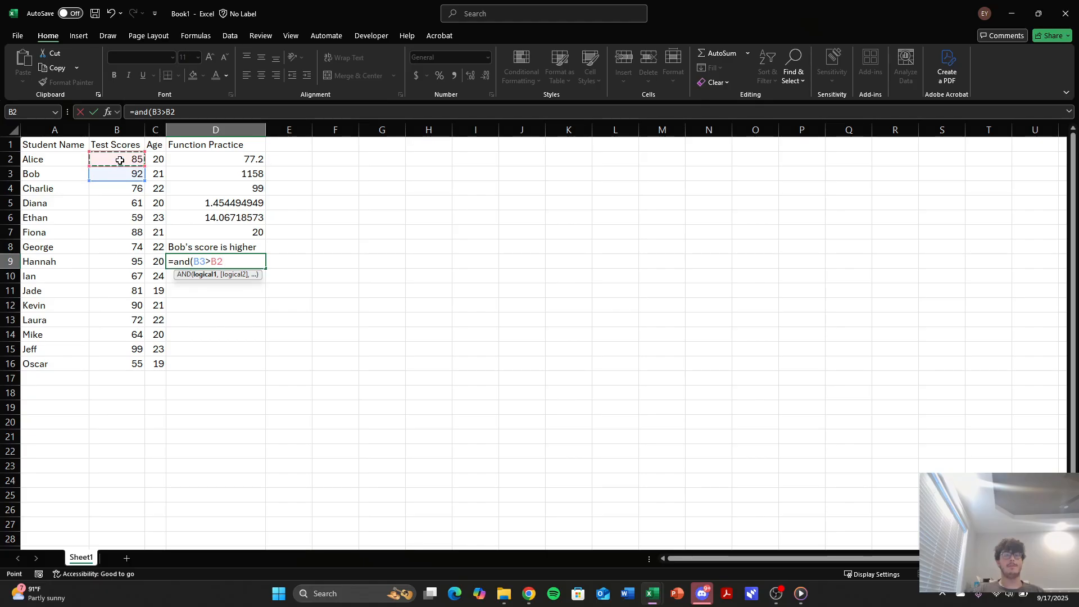
type(",")
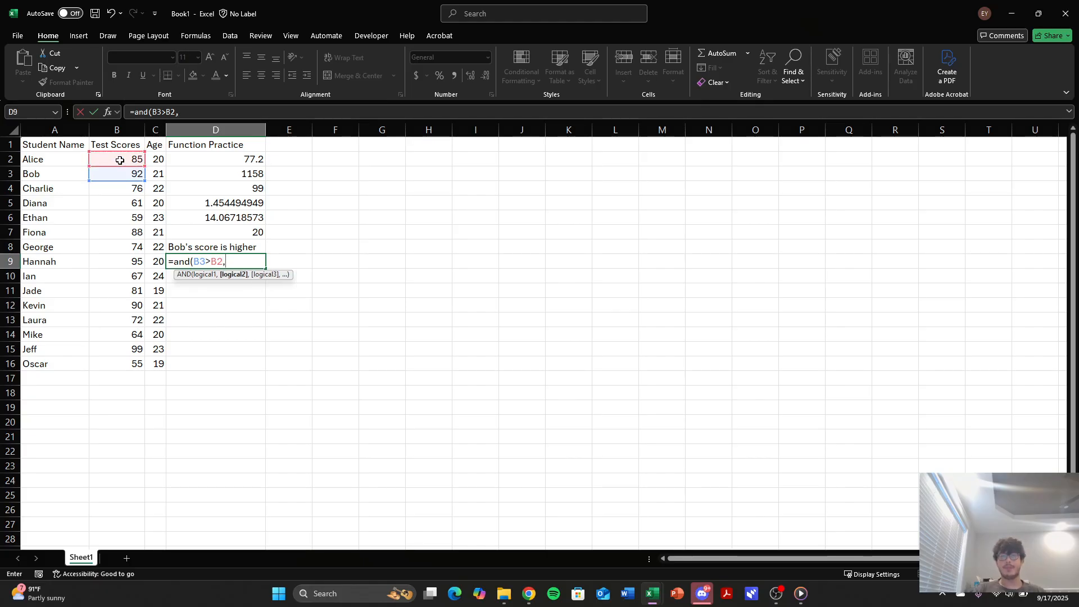
left_click(106, 232)
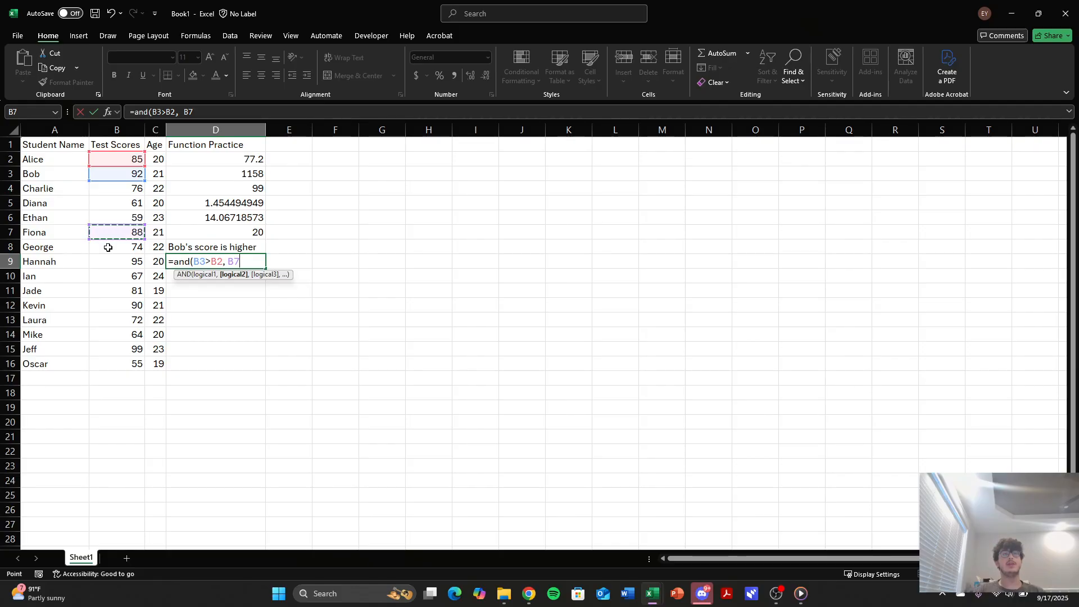
left_click(122, 181)
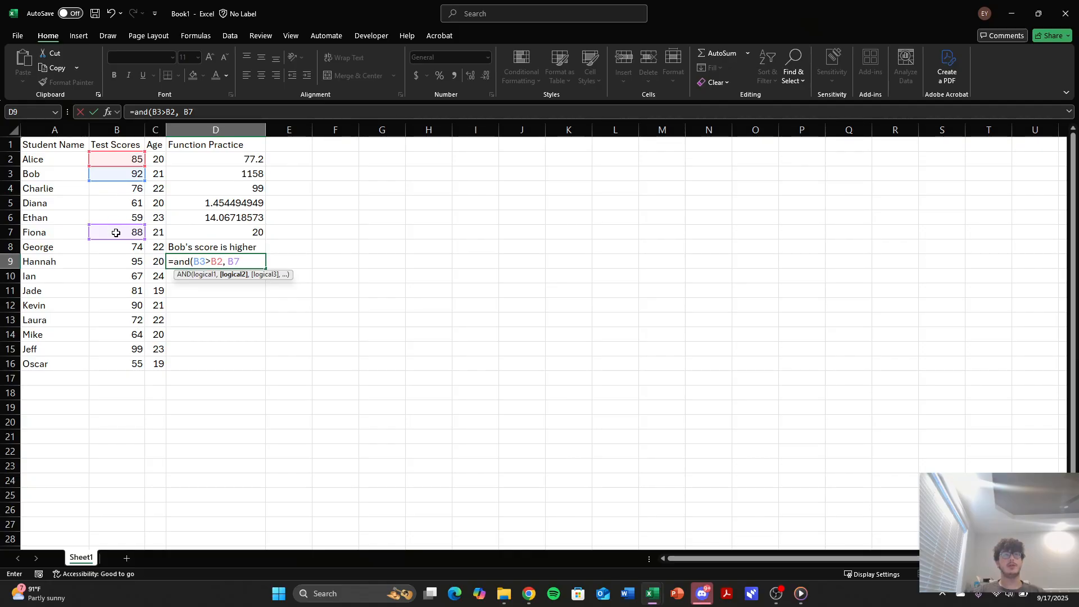
type("<")
left_click(115, 174)
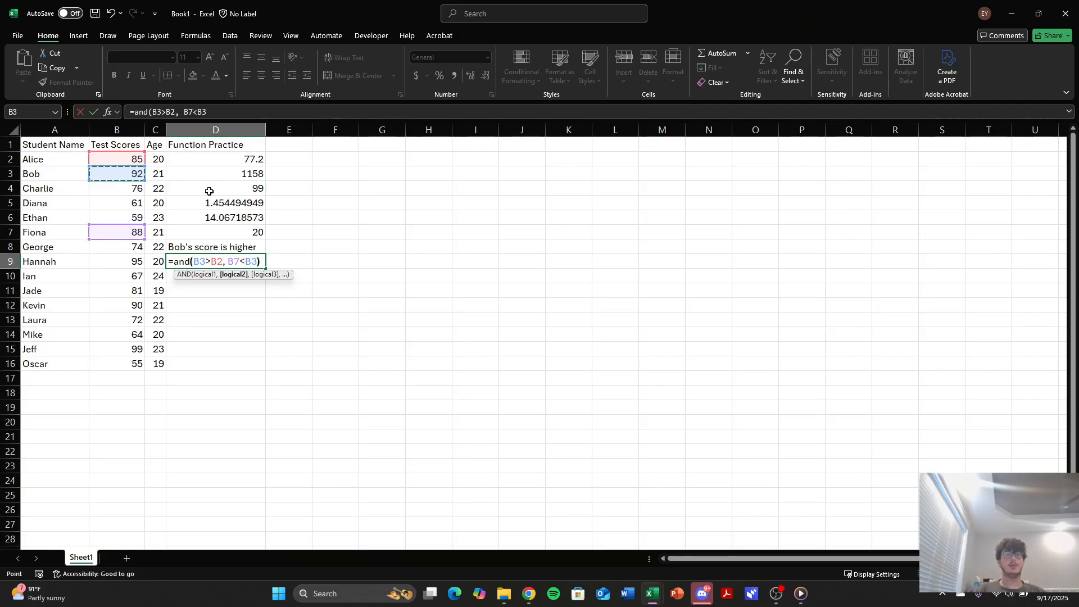
type(")")
key("Return")
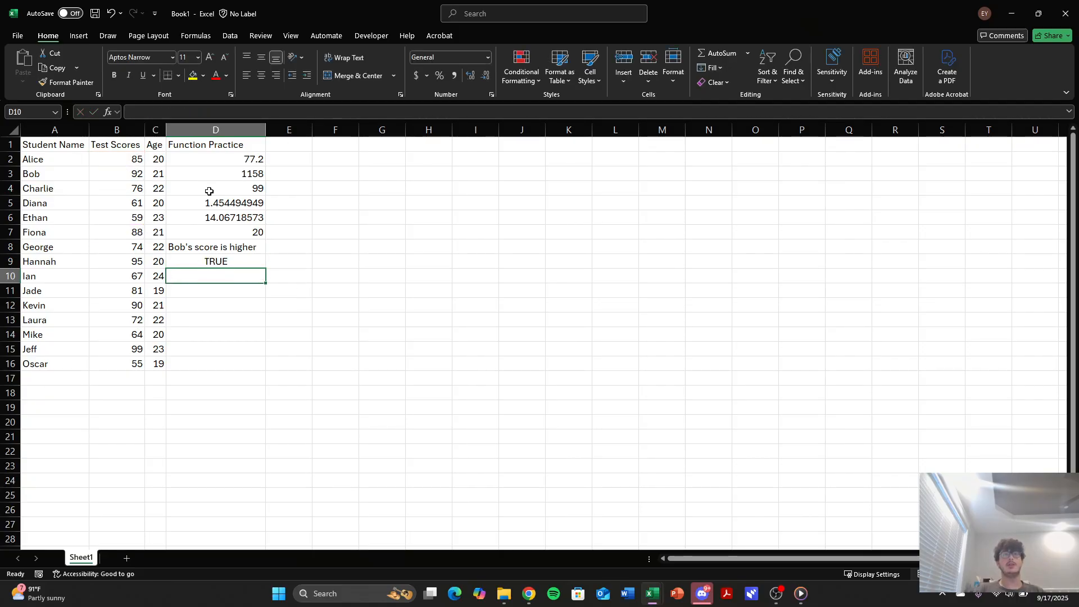
Review the AND formula in D9 and the test scores it compares in B7 and B3.
left_click(194, 258)
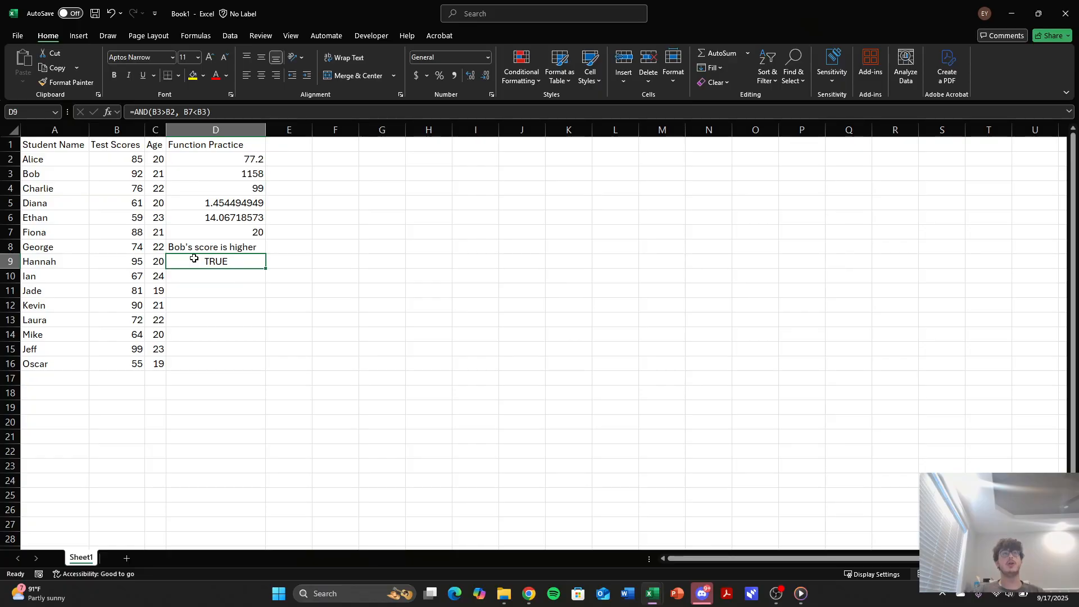
left_click(219, 112)
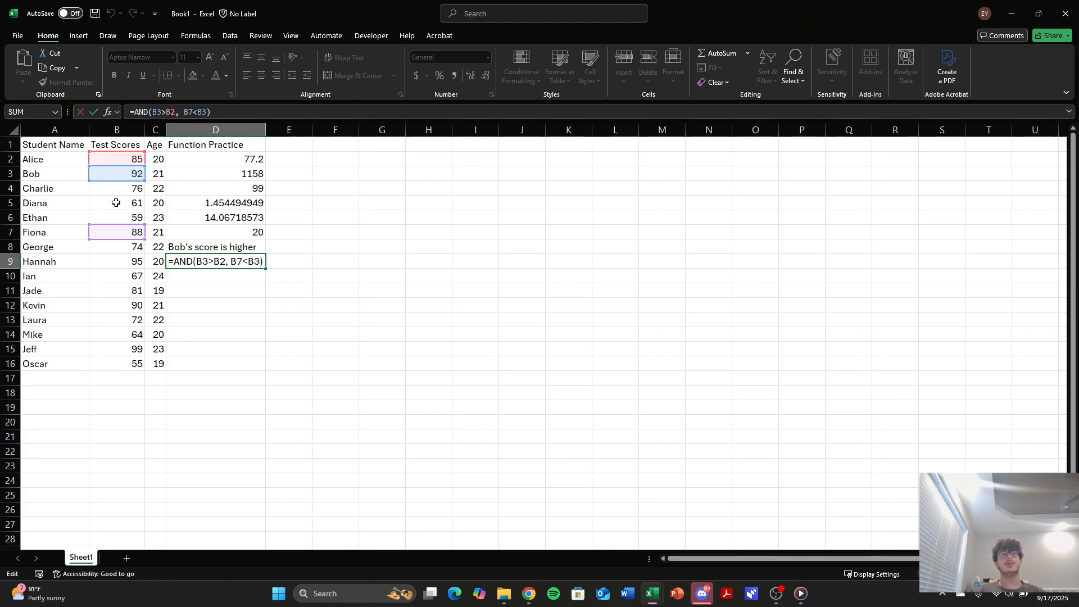
left_click(121, 236)
left_click(129, 178)
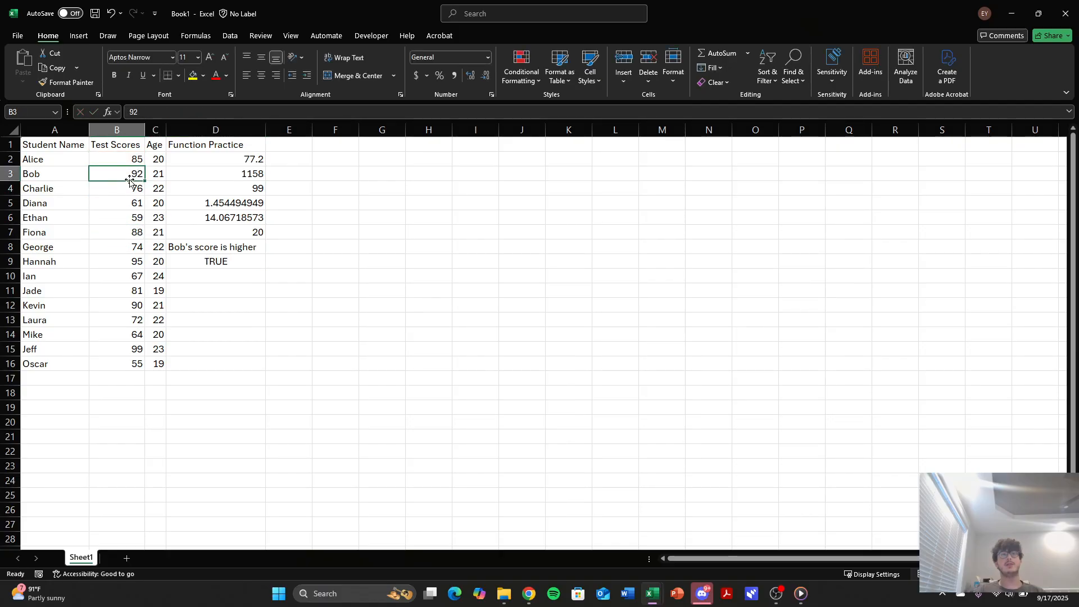